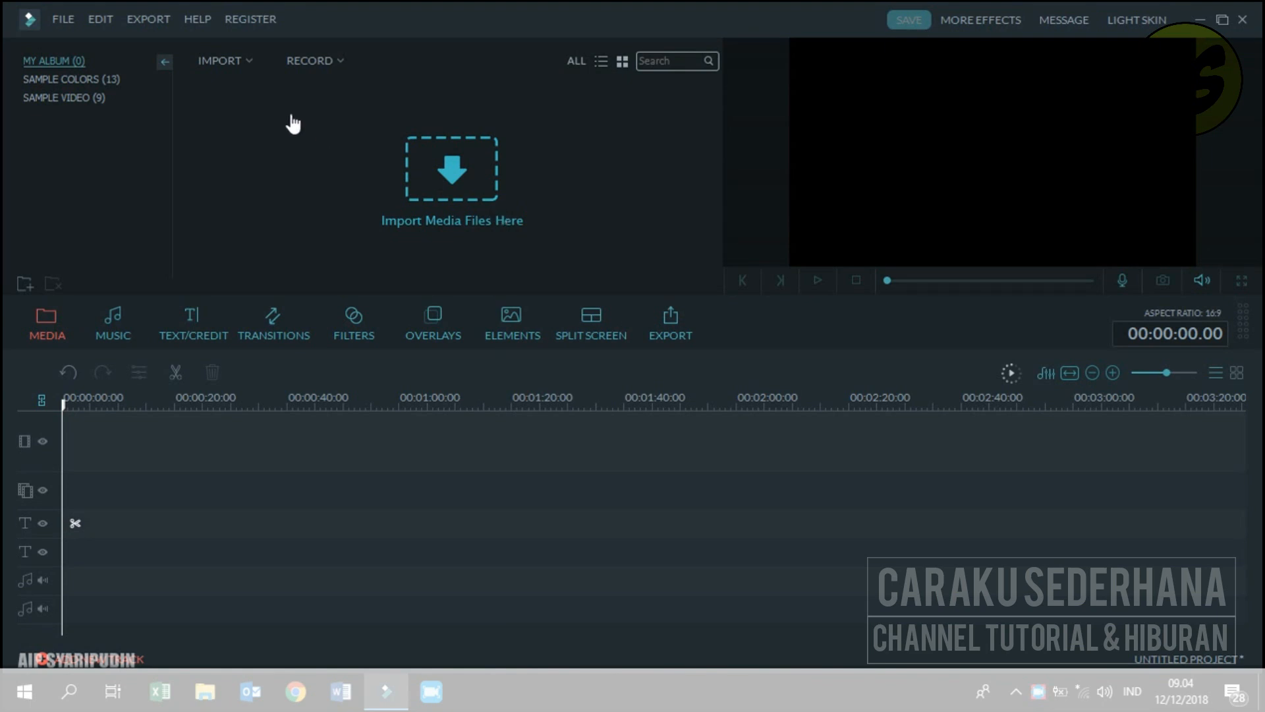
Import the panjalu video file from Local Disk (E:) and place it at the start of the video track
click(227, 62)
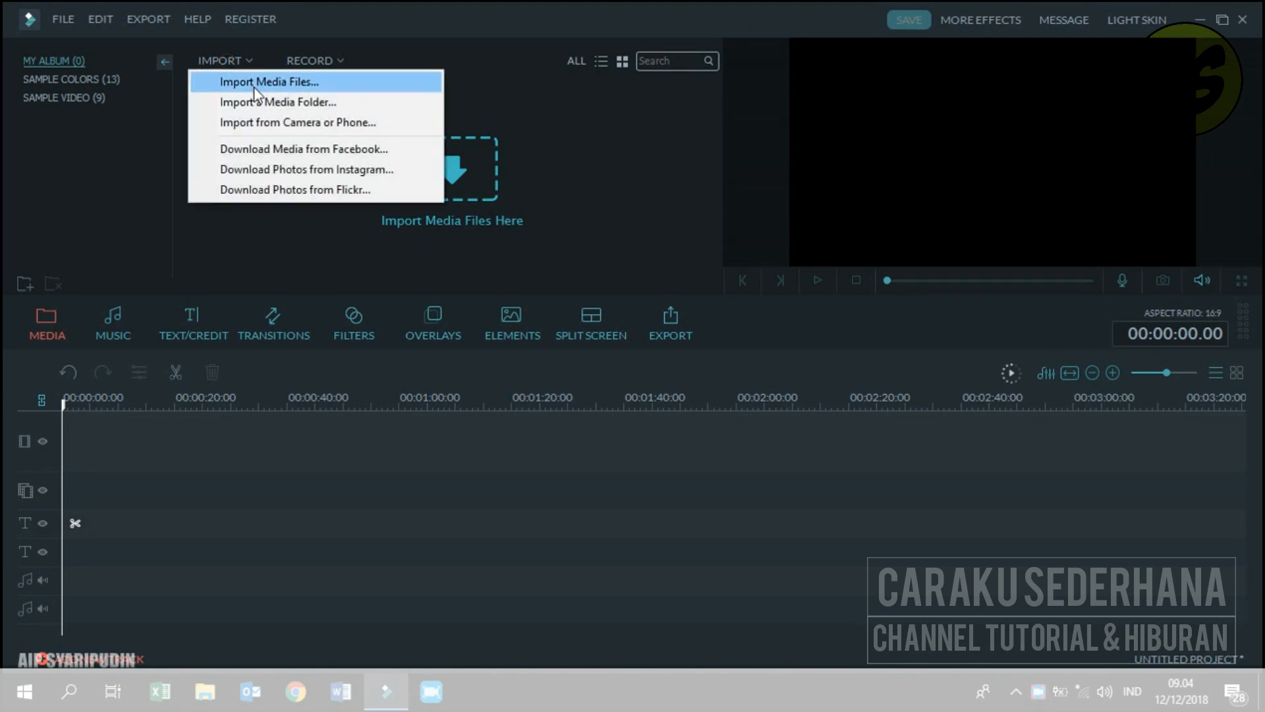
click(484, 184)
click(484, 181)
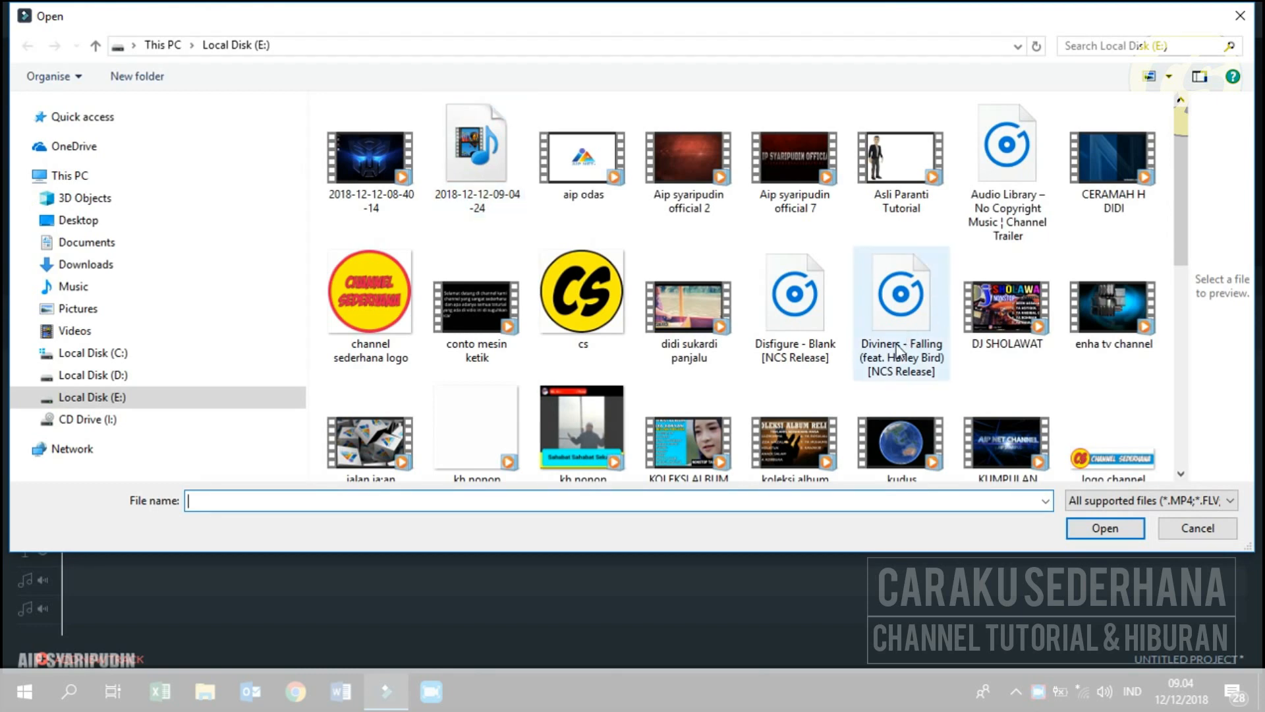
drag(1175, 219, 1186, 248)
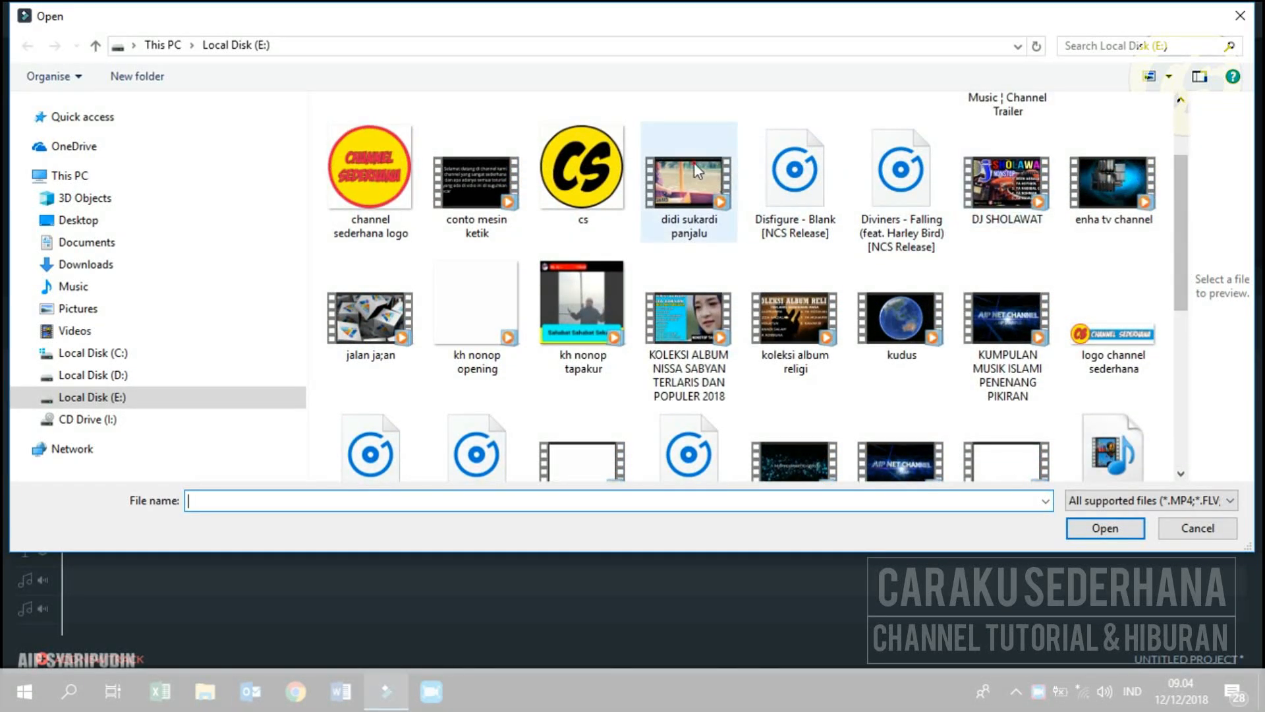
click(694, 162)
click(1086, 534)
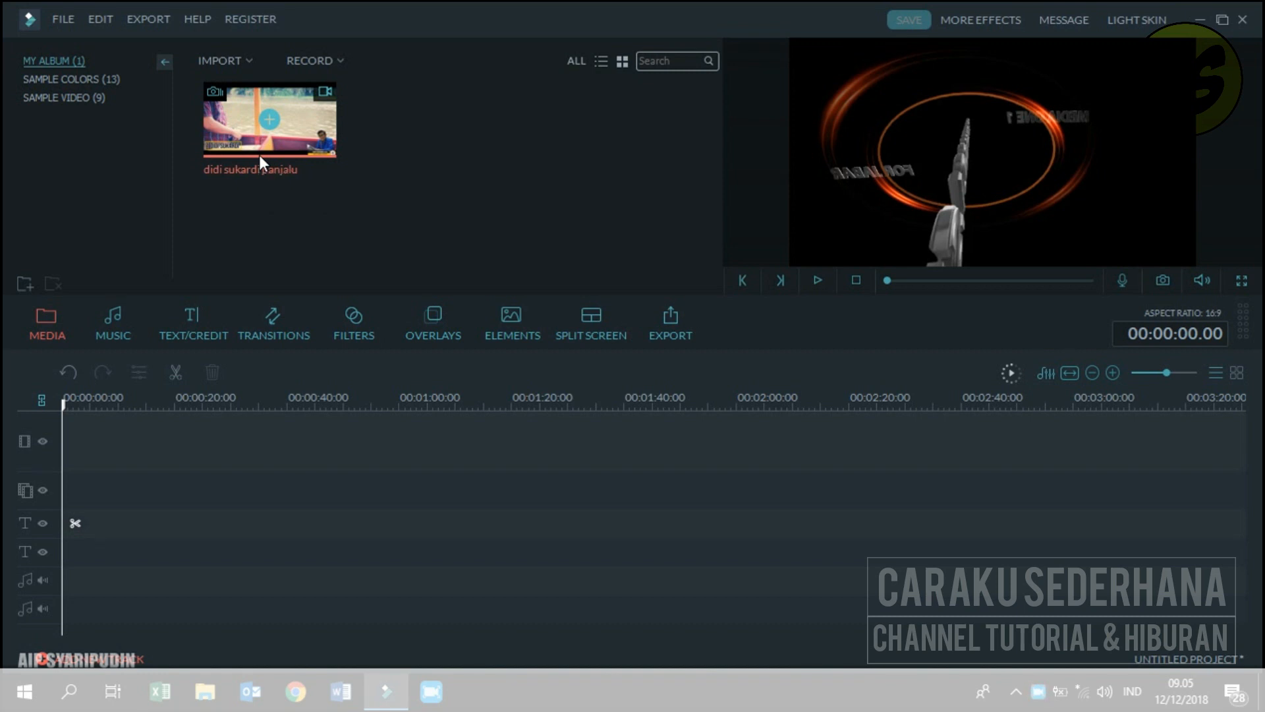
drag(260, 152, 313, 437)
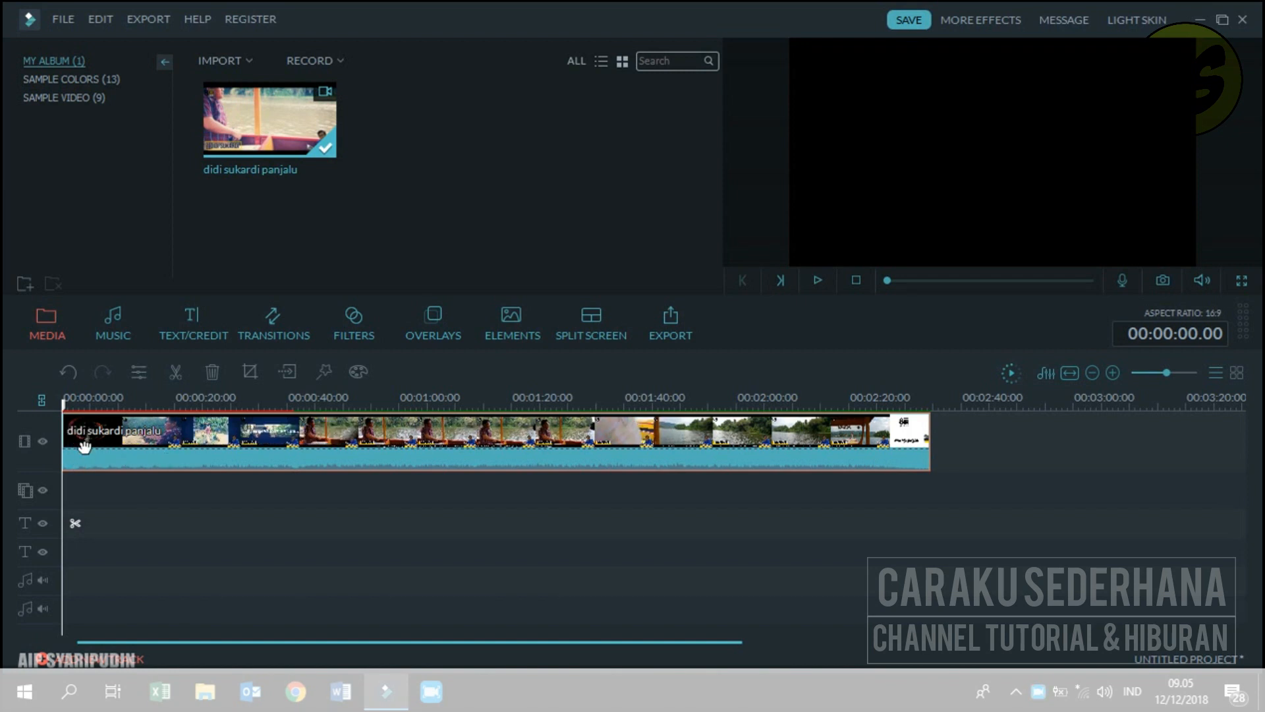
Split the video clip at 00:00:41.01 and delete the part before the cut
drag(64, 406, 302, 469)
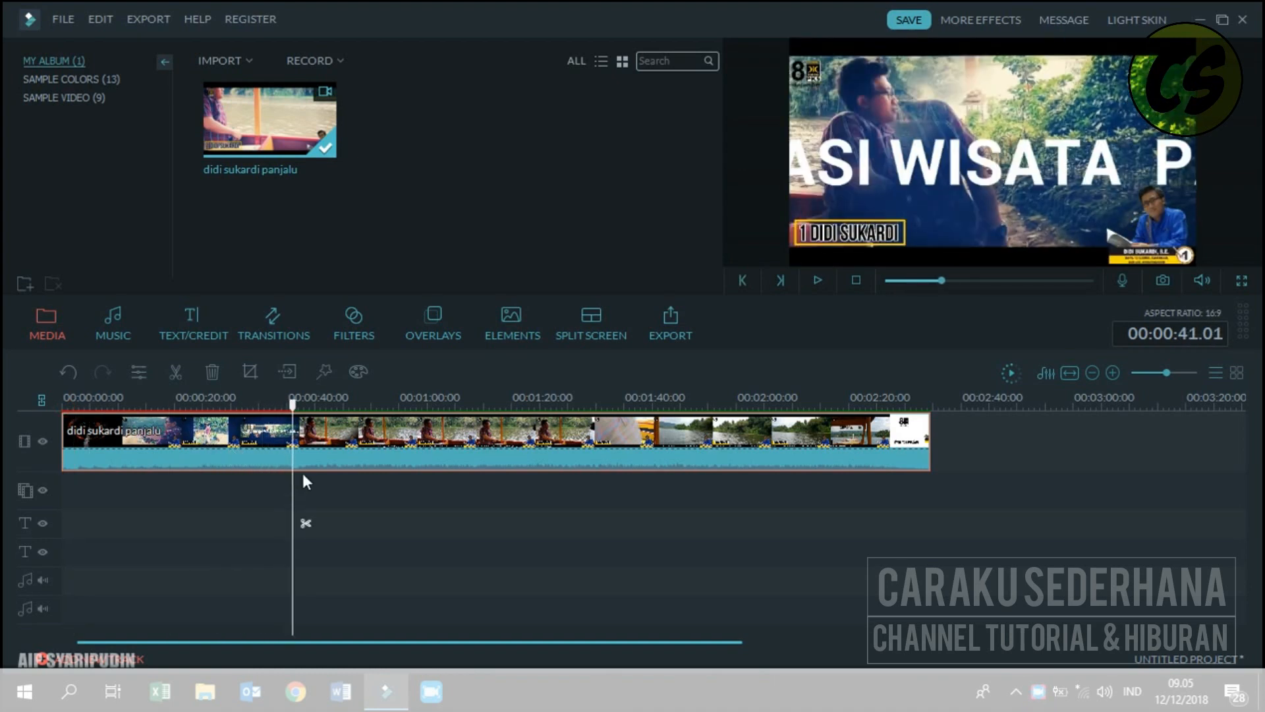
click(302, 525)
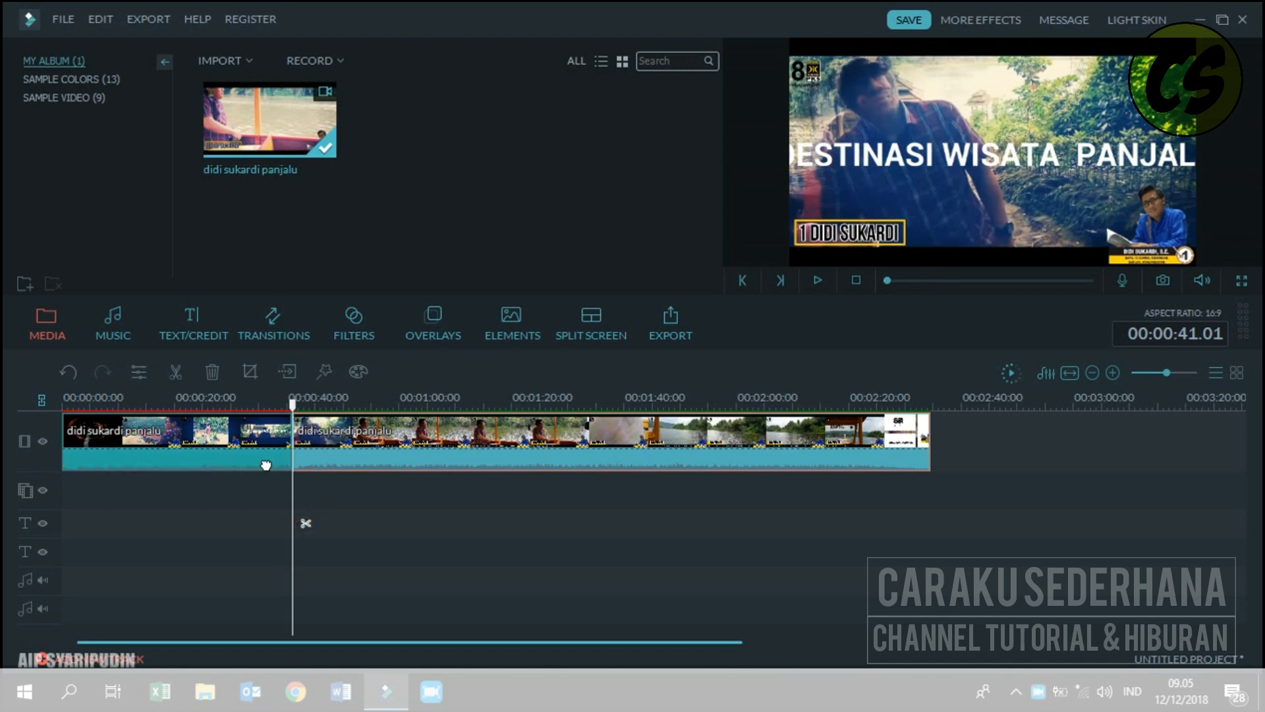
right_click(262, 462)
click(279, 453)
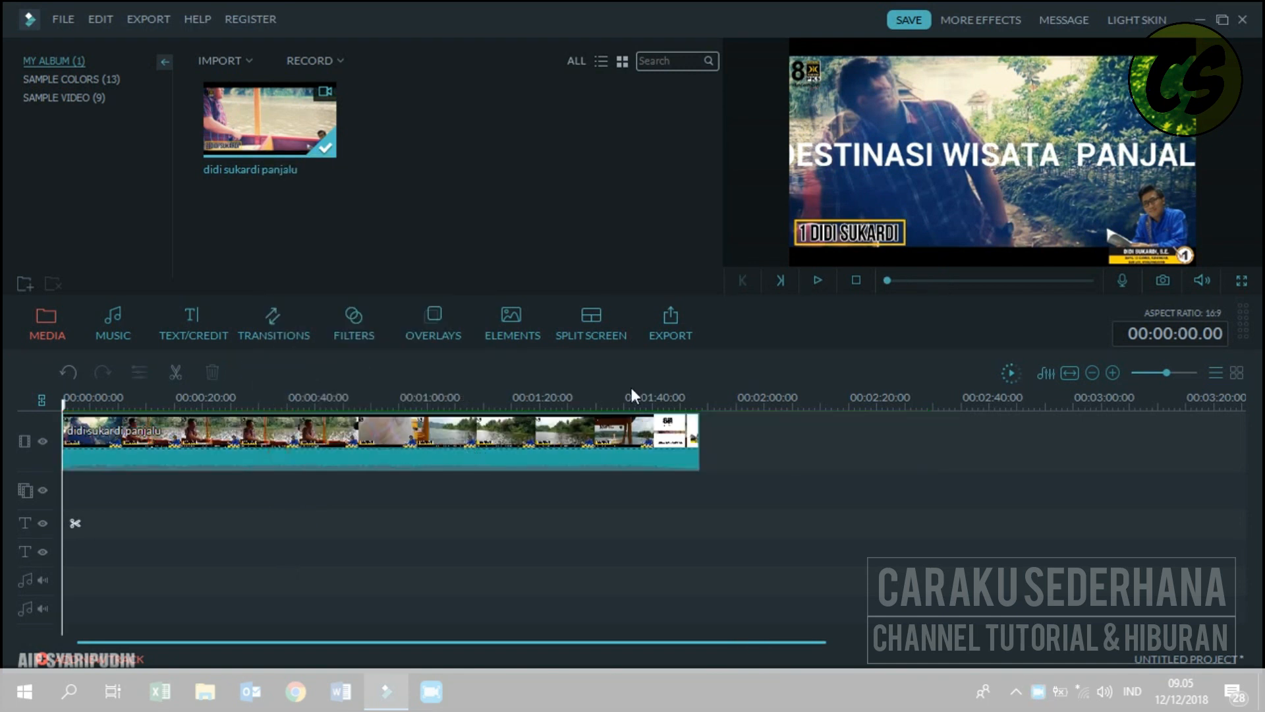
Preview the opening seconds of the trimmed clip and return the playhead to the start of the timeline
click(818, 279)
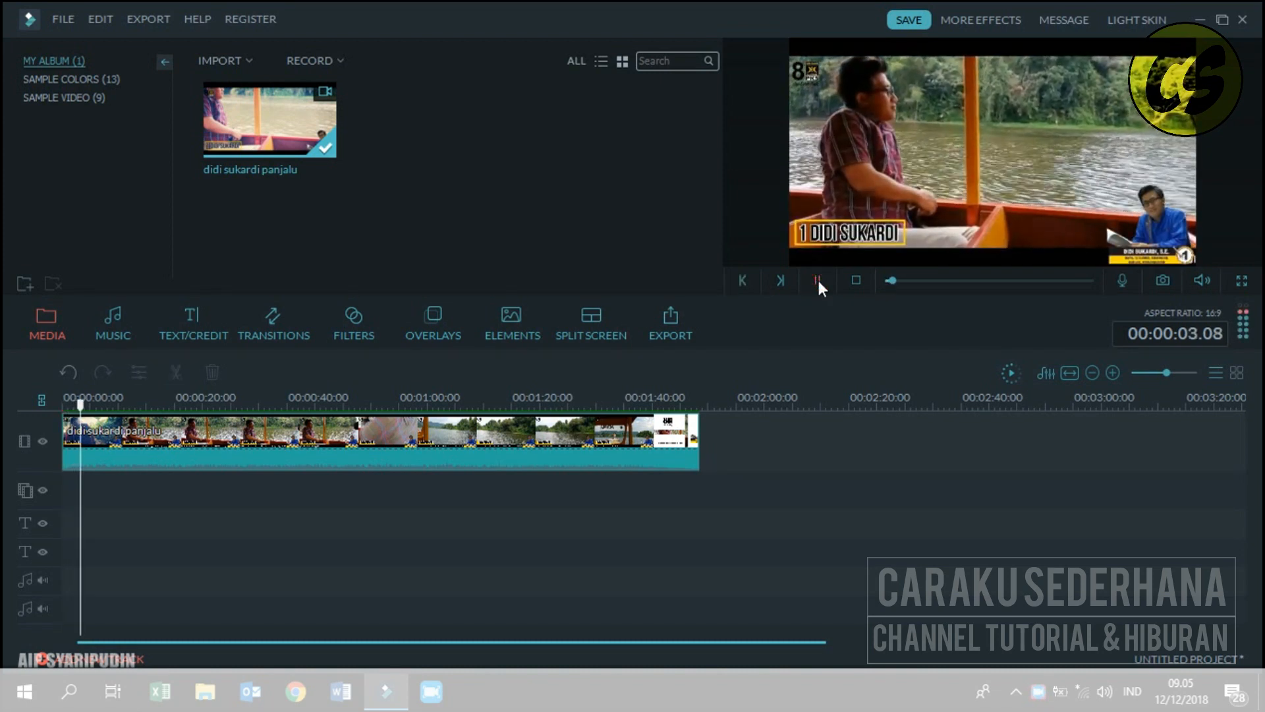
click(817, 279)
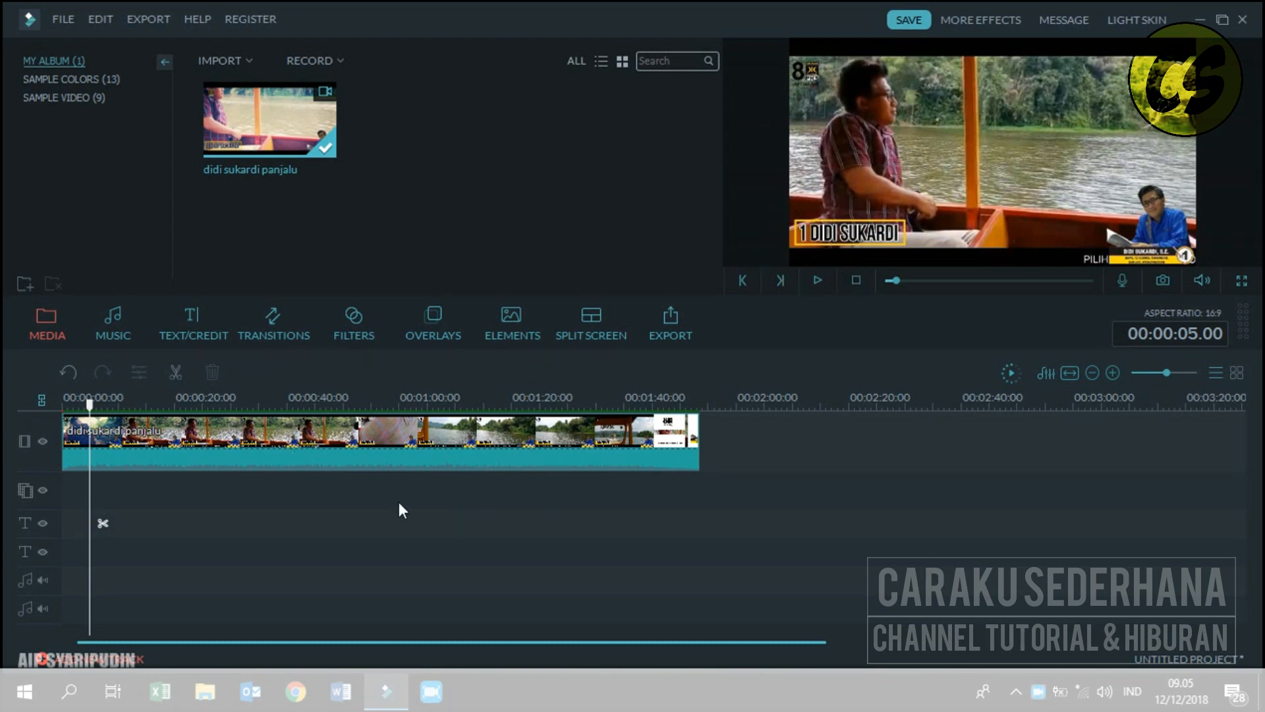
scroll(557, 421, up, 1)
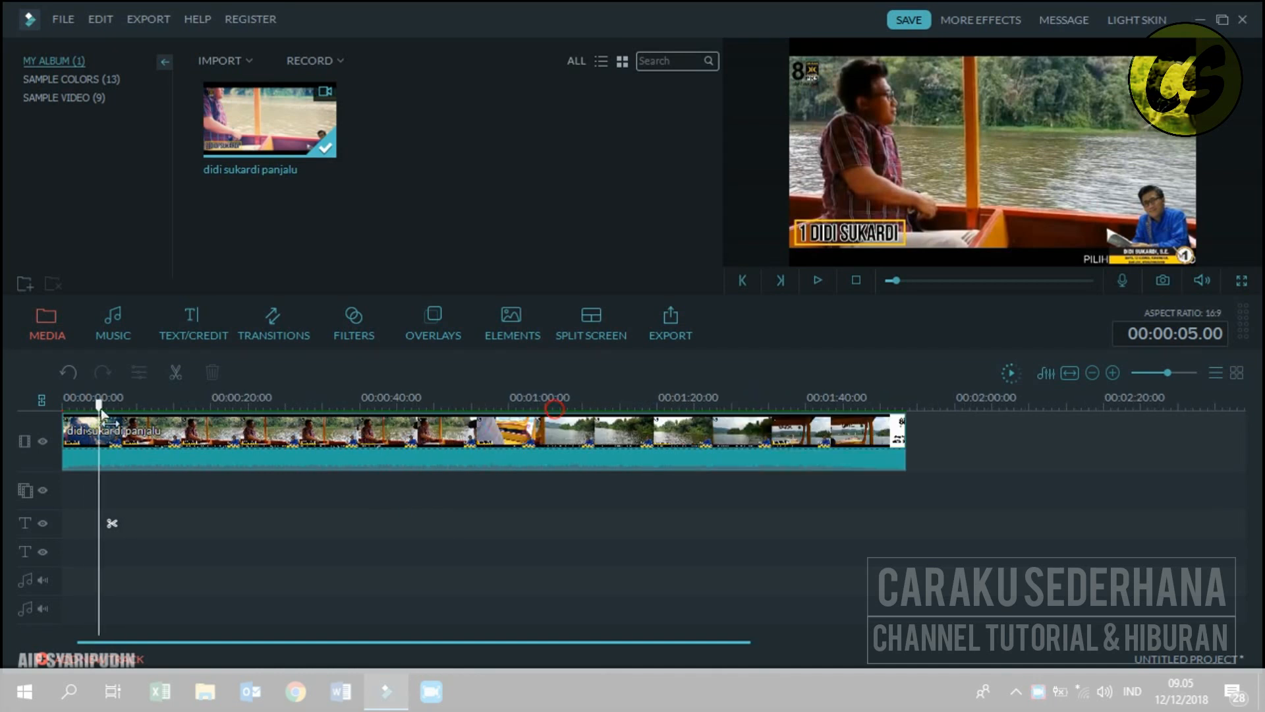
click(78, 421)
drag(73, 422, 62, 422)
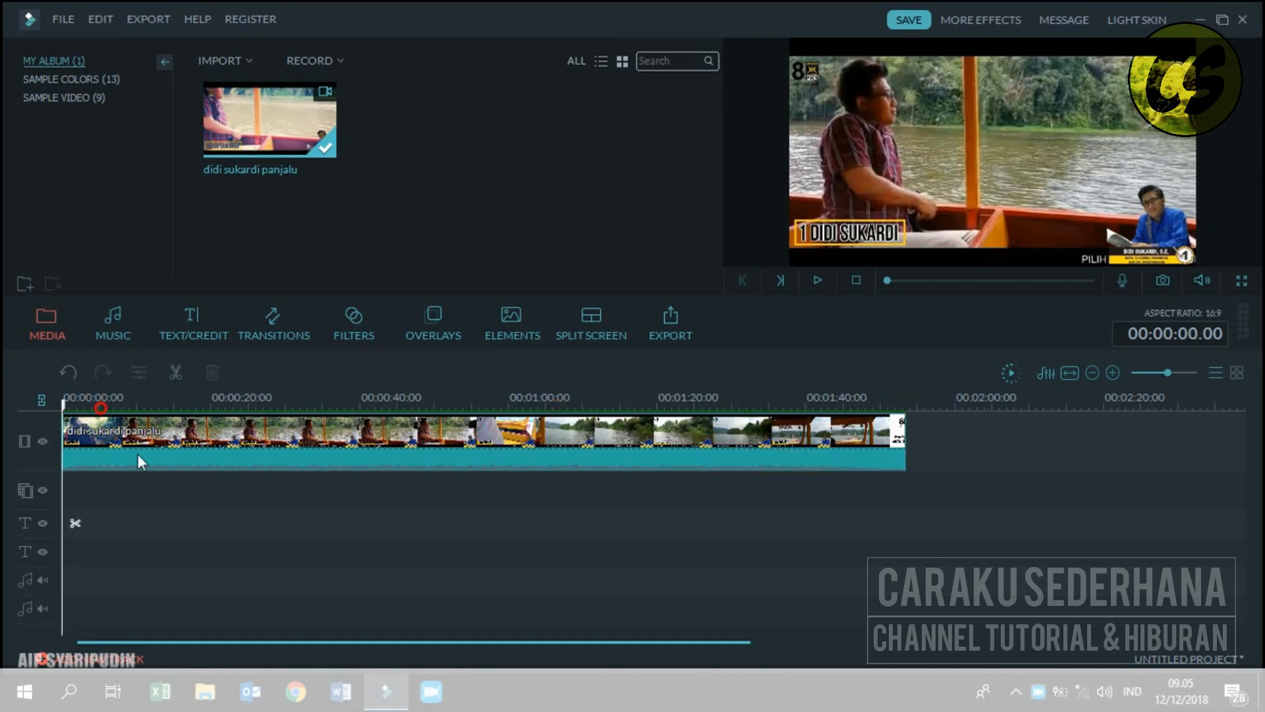
Add the Title 39 preset to the first text track at the start of the timeline
click(191, 332)
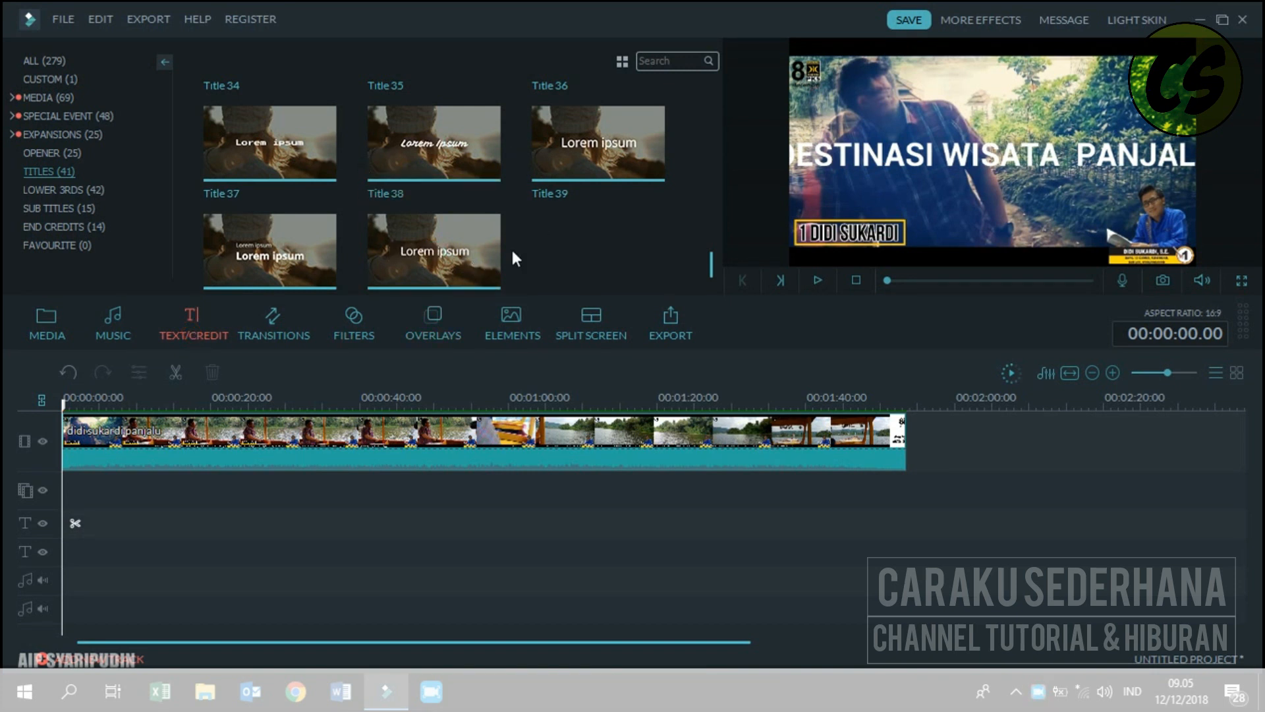
mouse_move(611, 168)
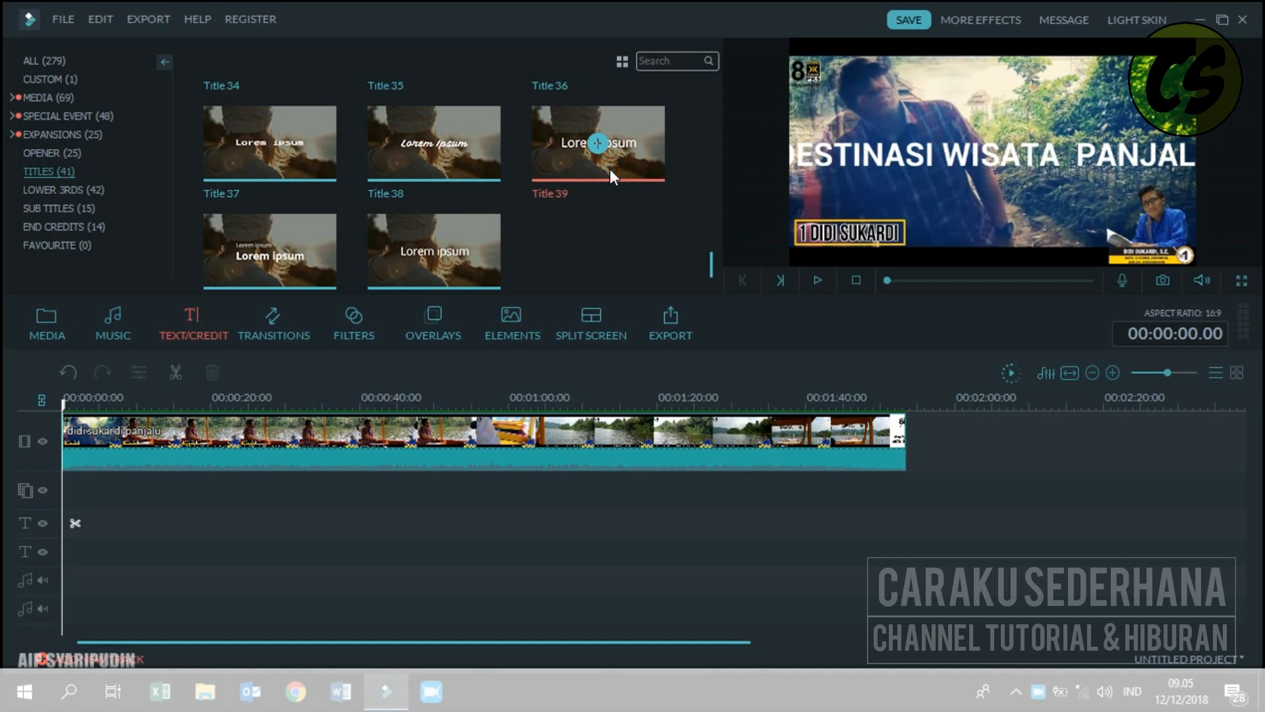
drag(610, 169, 66, 520)
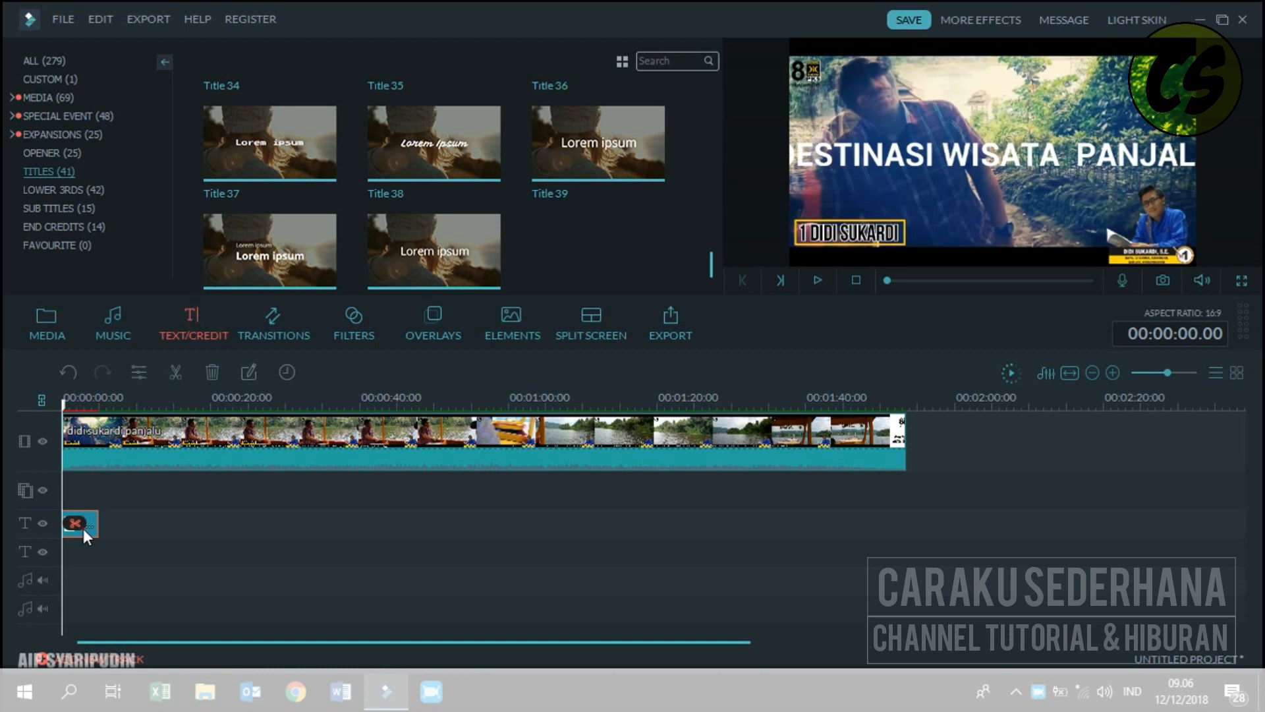
Open the Title 39 clip in the advanced text editor and delete its Lorem ipsum placeholder text
click(83, 529)
double_click(87, 535)
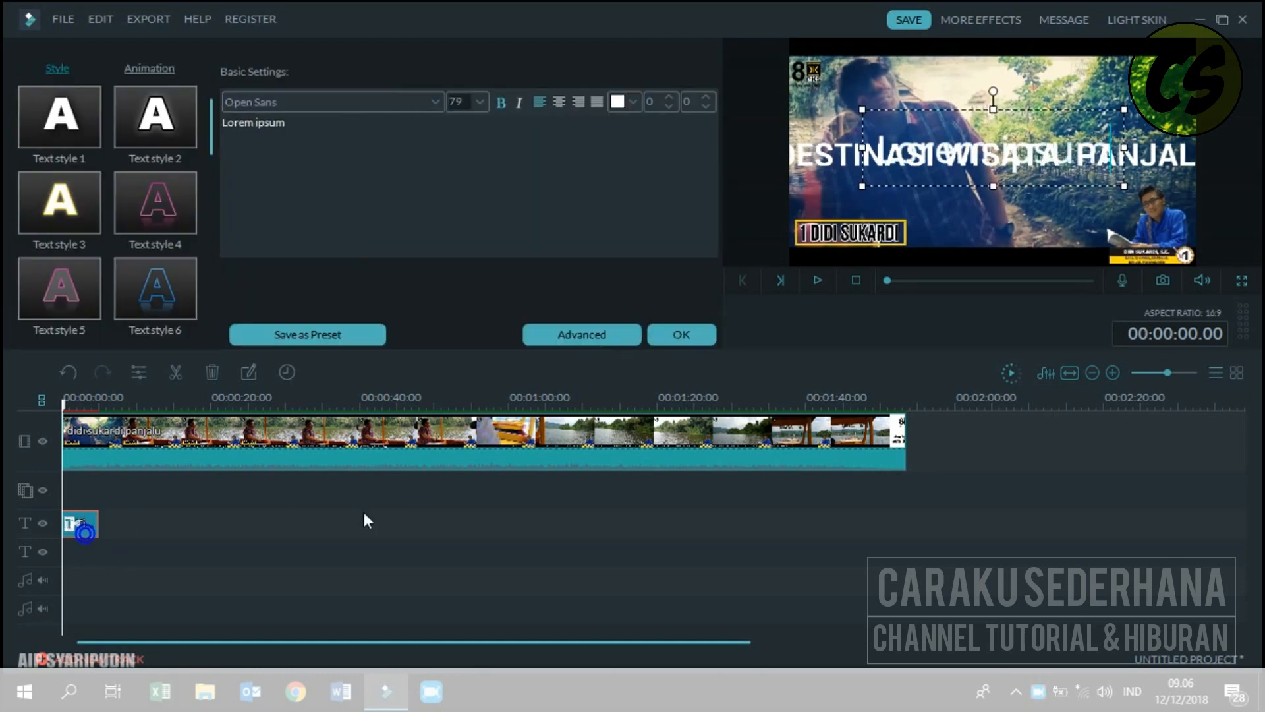
click(567, 336)
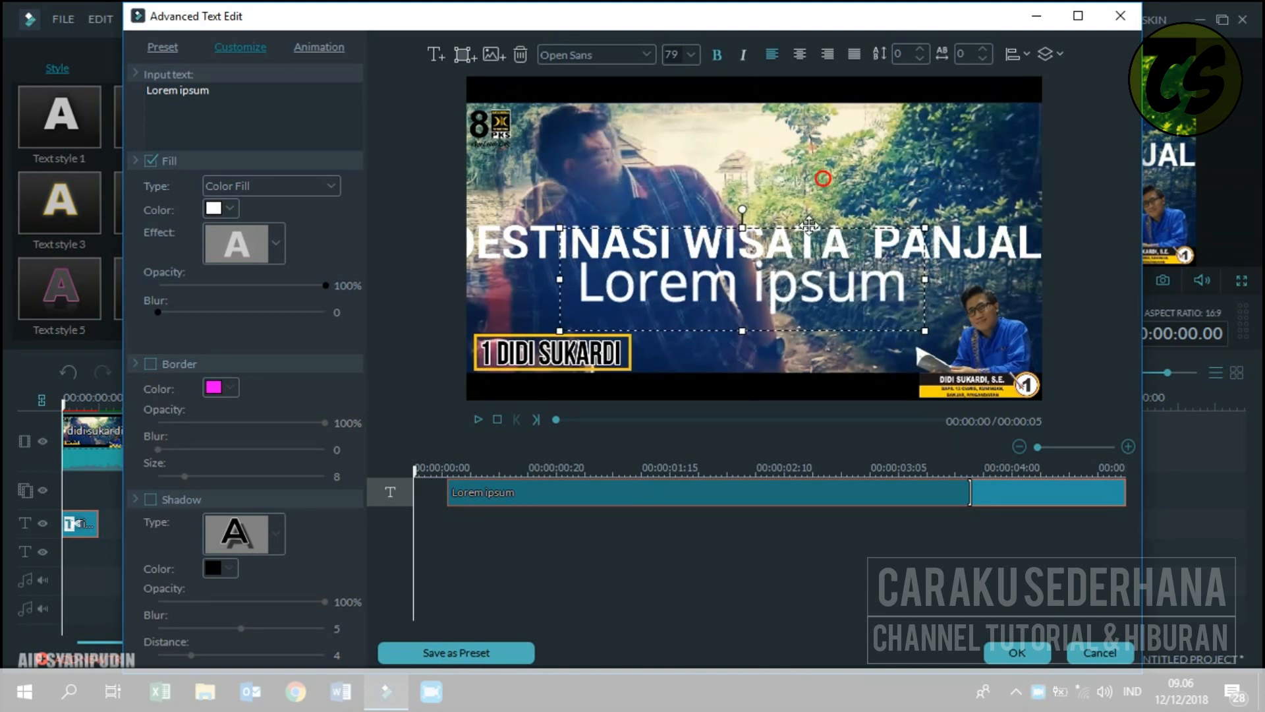
key(Delete)
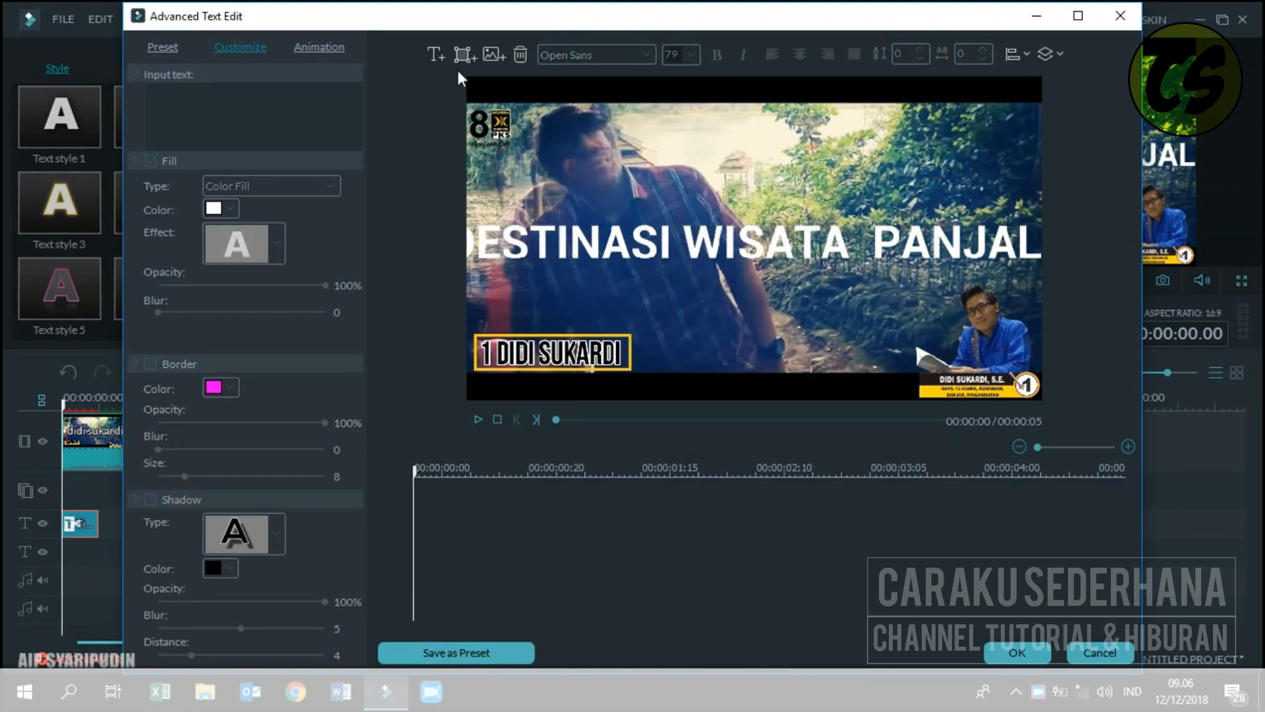
Add a rectangle shape to the title with a black fill and no border
click(464, 57)
click(534, 228)
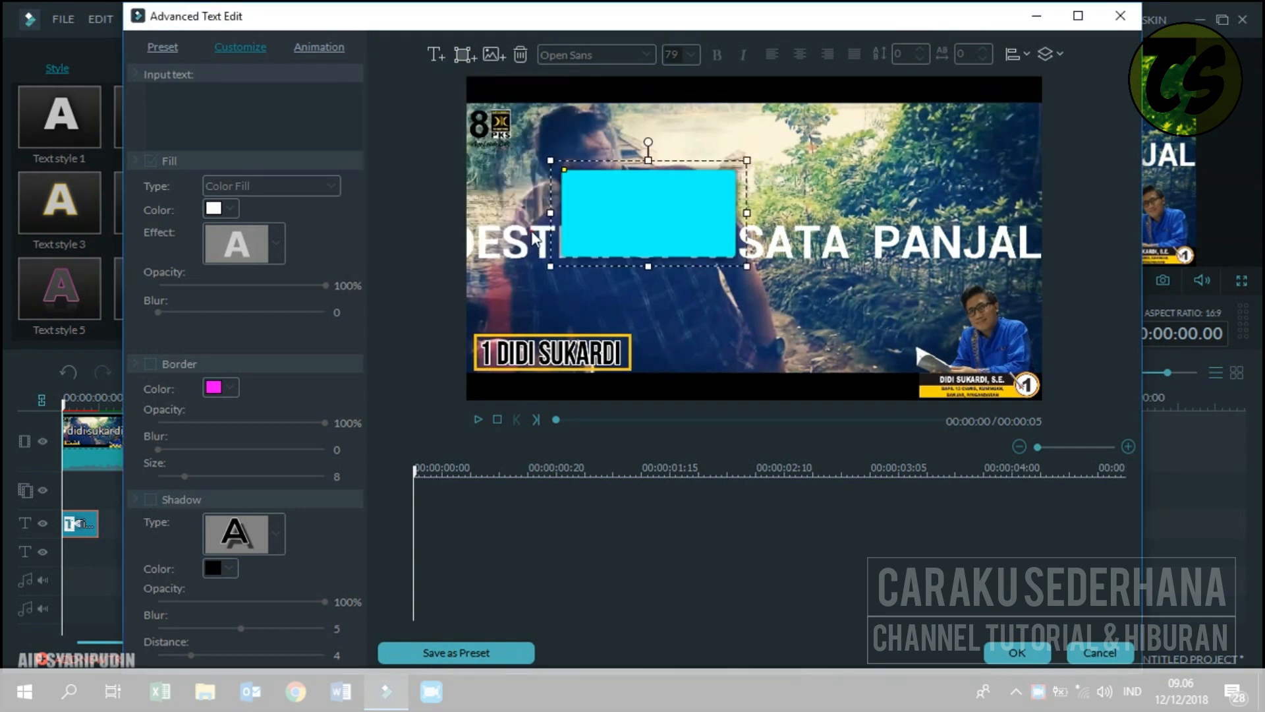
click(218, 138)
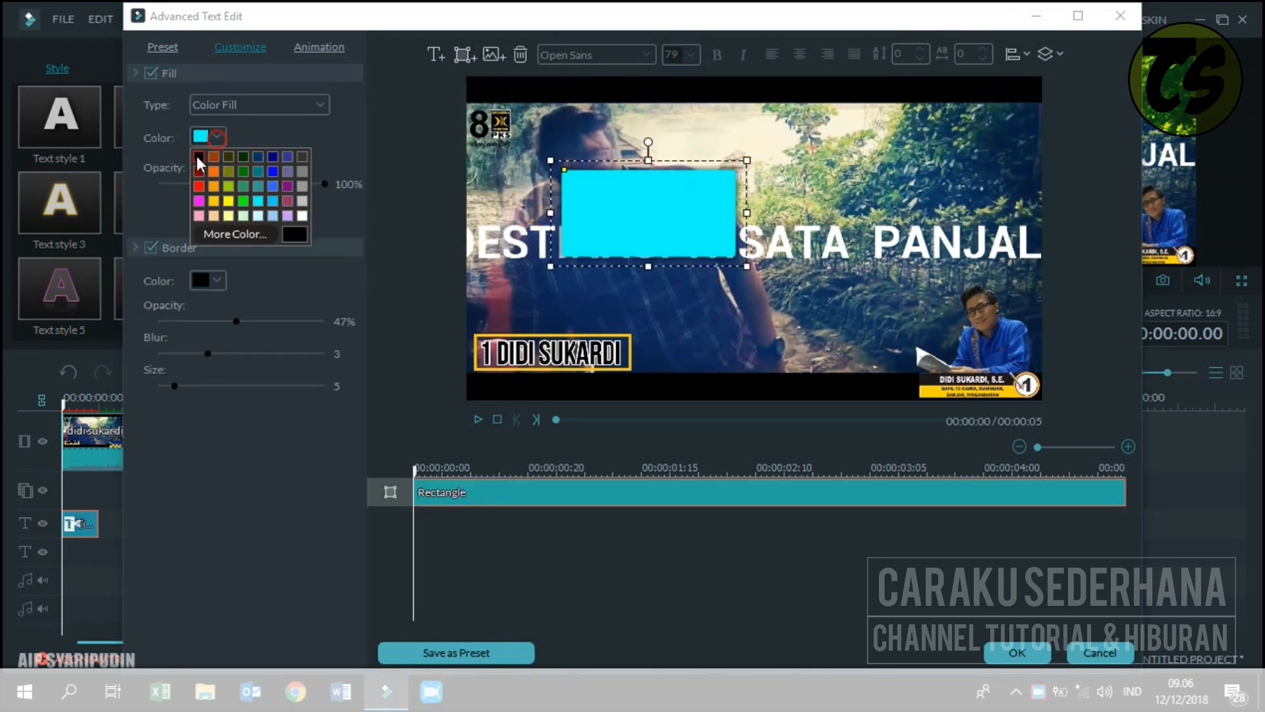
click(198, 156)
click(151, 247)
Move the rectangle to the frame's lower edge, stretch it across the full width and raise its top edge to cover the captions
drag(590, 226, 531, 360)
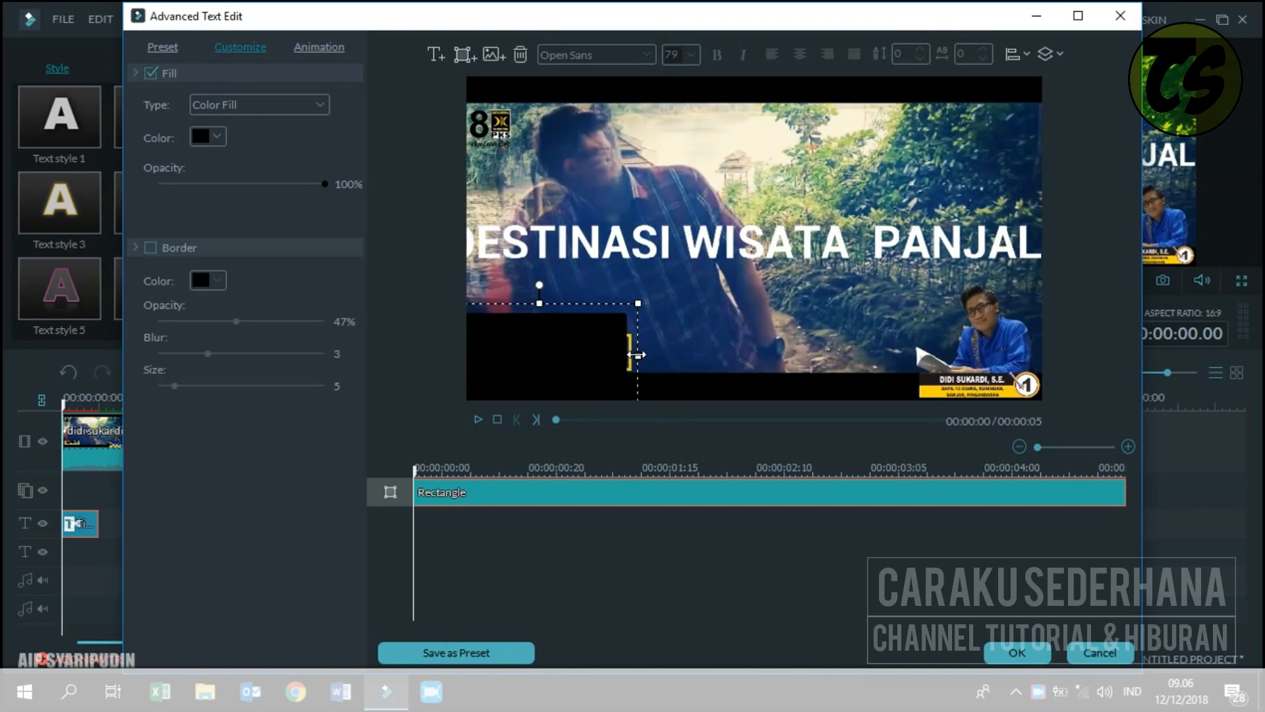
drag(638, 356, 1115, 387)
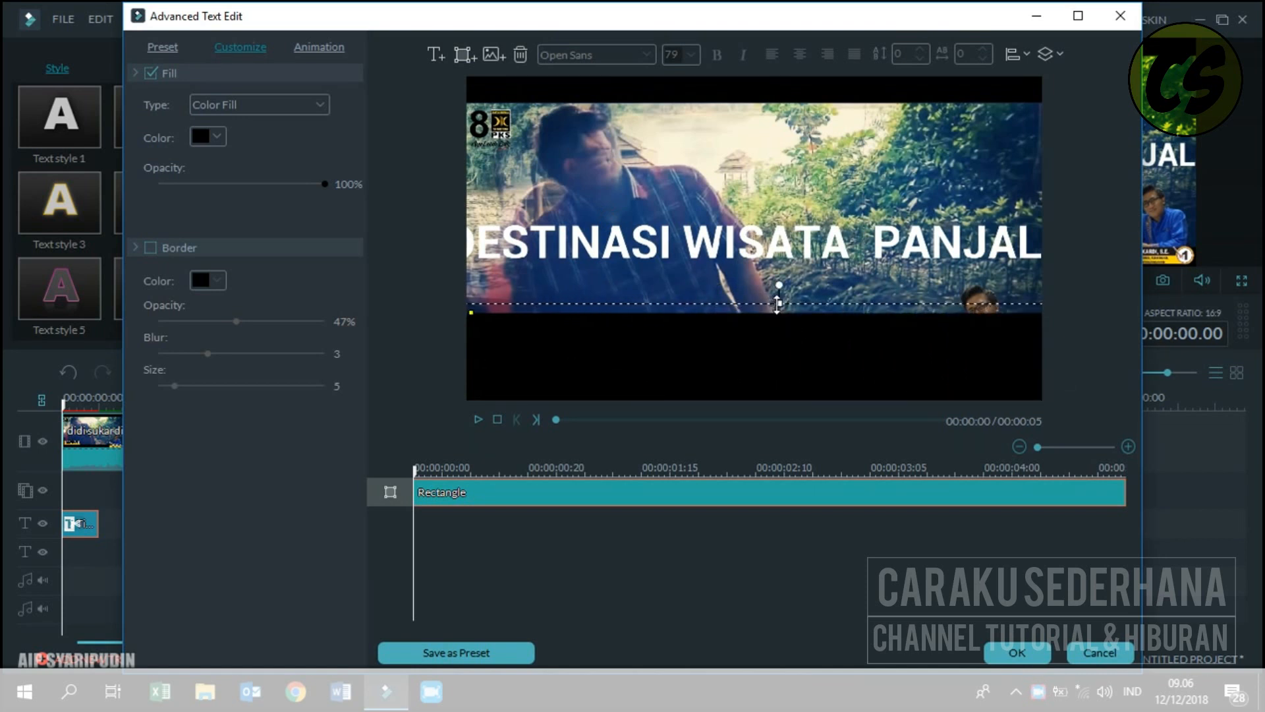
drag(777, 303, 781, 273)
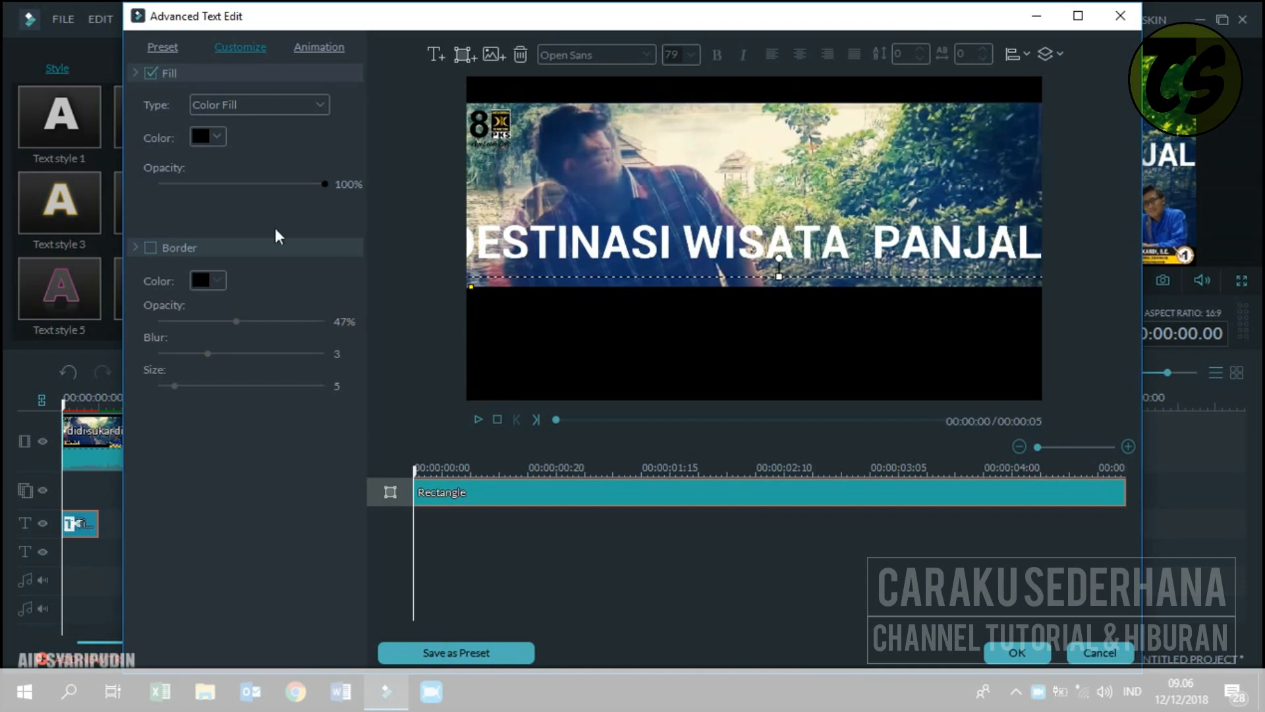
Try red and yellow fills on the rectangle, ending with the fill set back to black
click(217, 138)
click(199, 185)
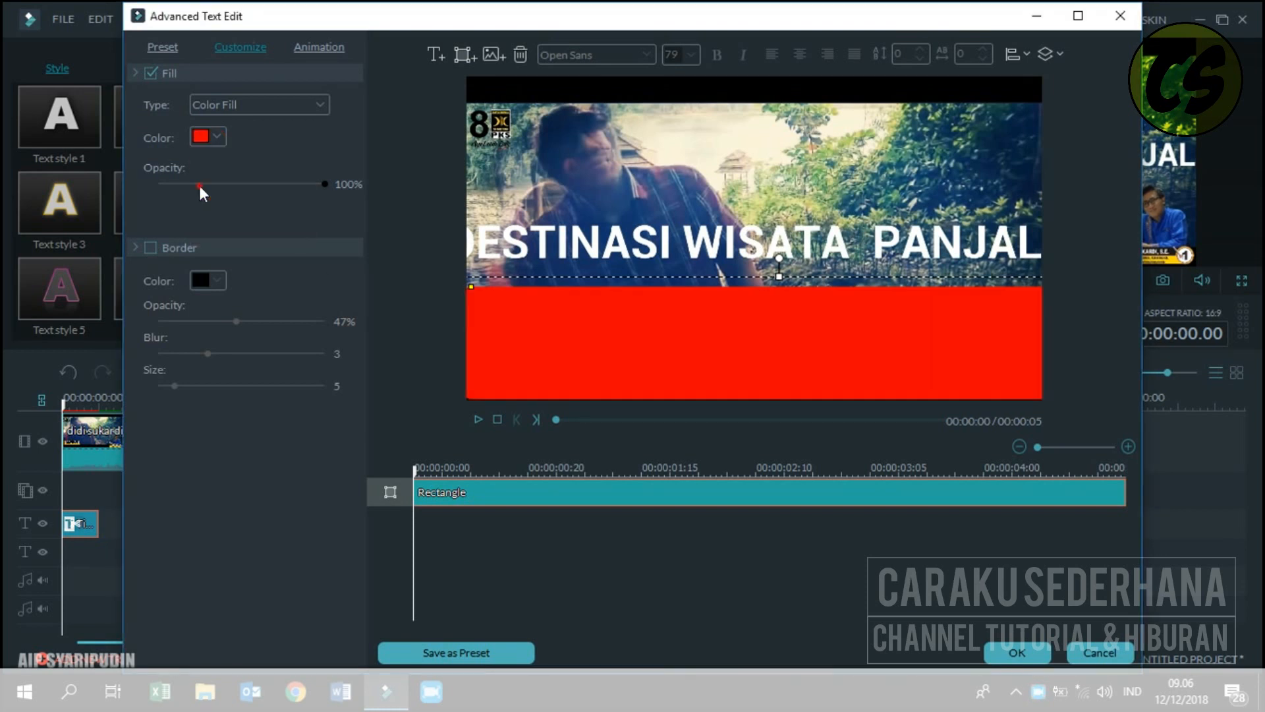
click(223, 140)
click(230, 203)
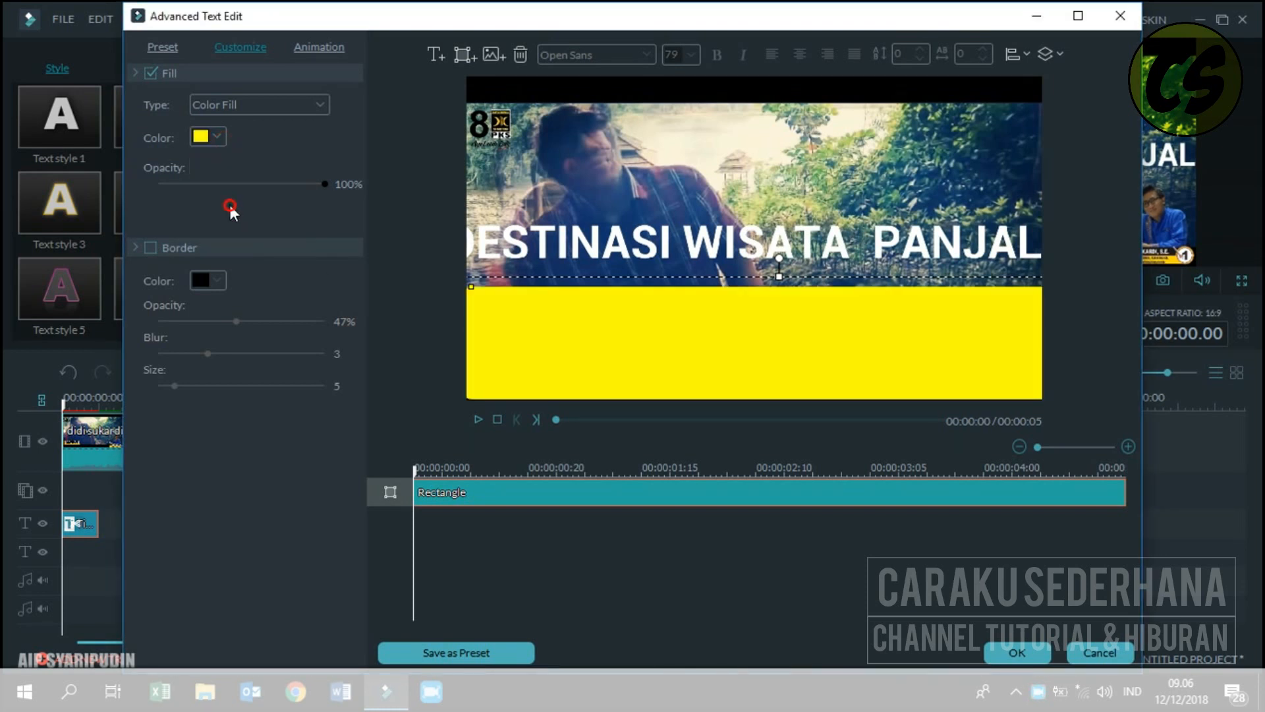
click(216, 138)
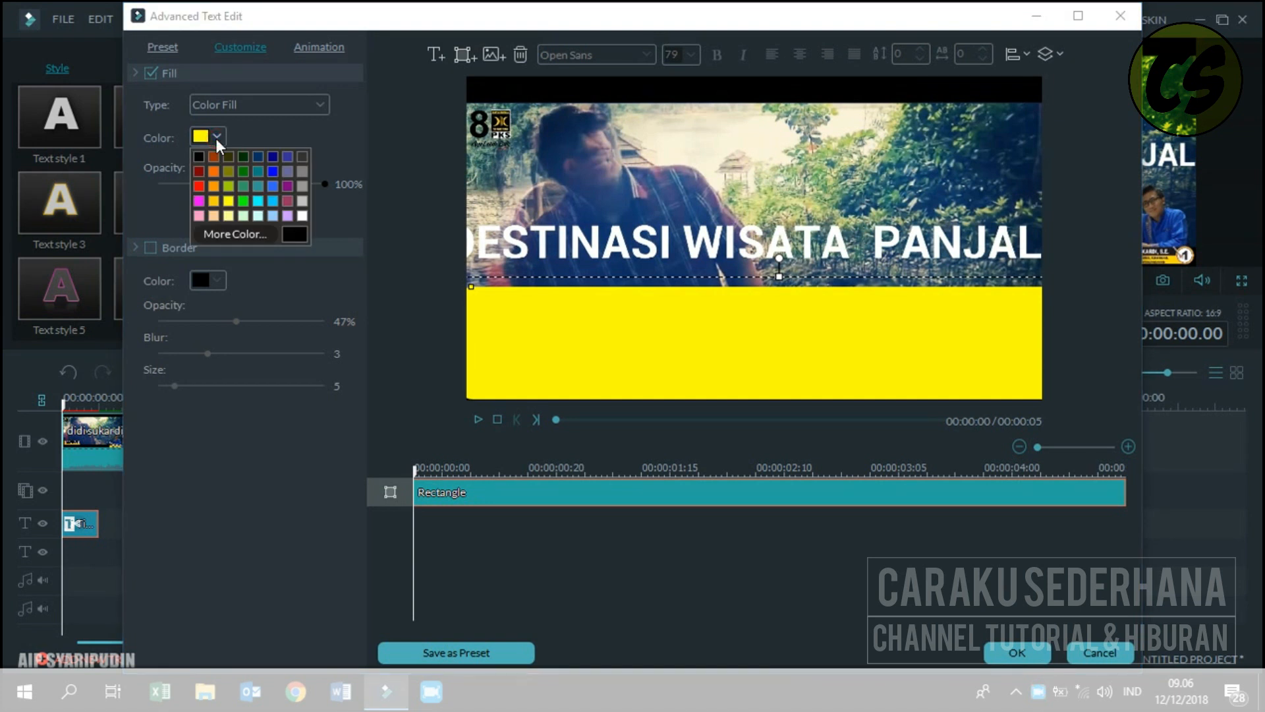
click(198, 157)
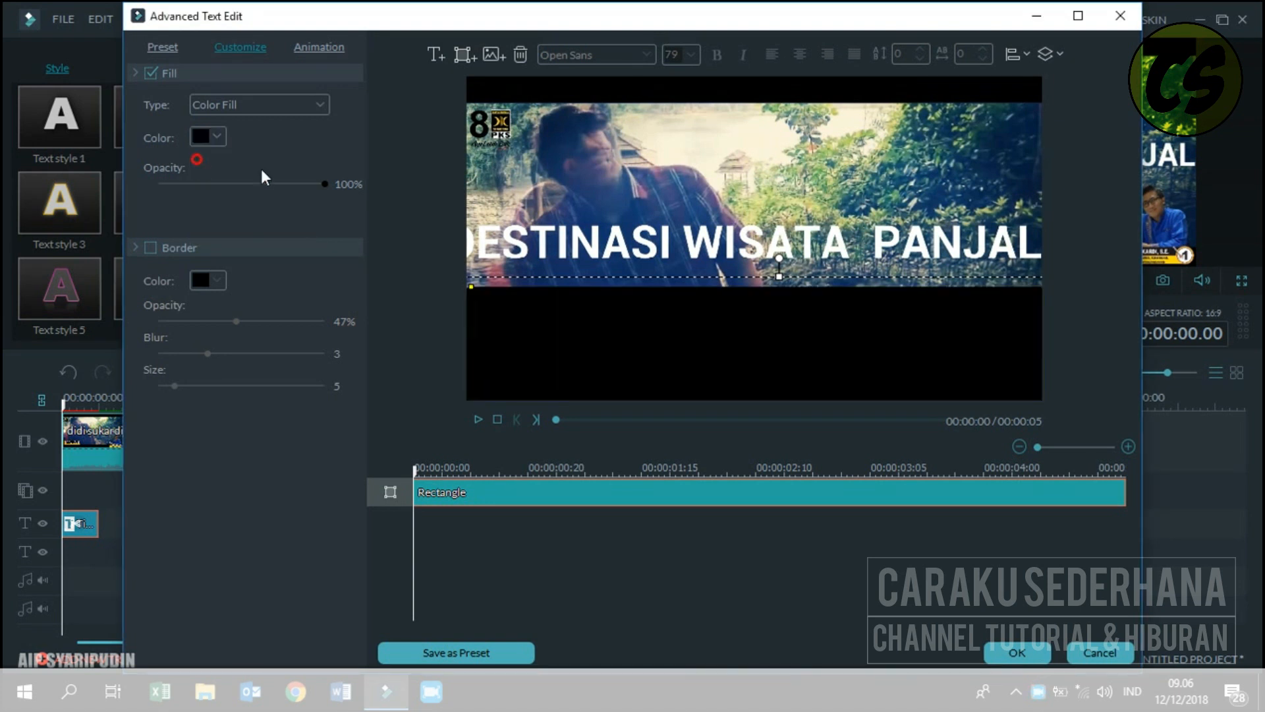
Add a black square, fit it over the logo in the frame's upper-left corner, and apply the title edits
click(470, 60)
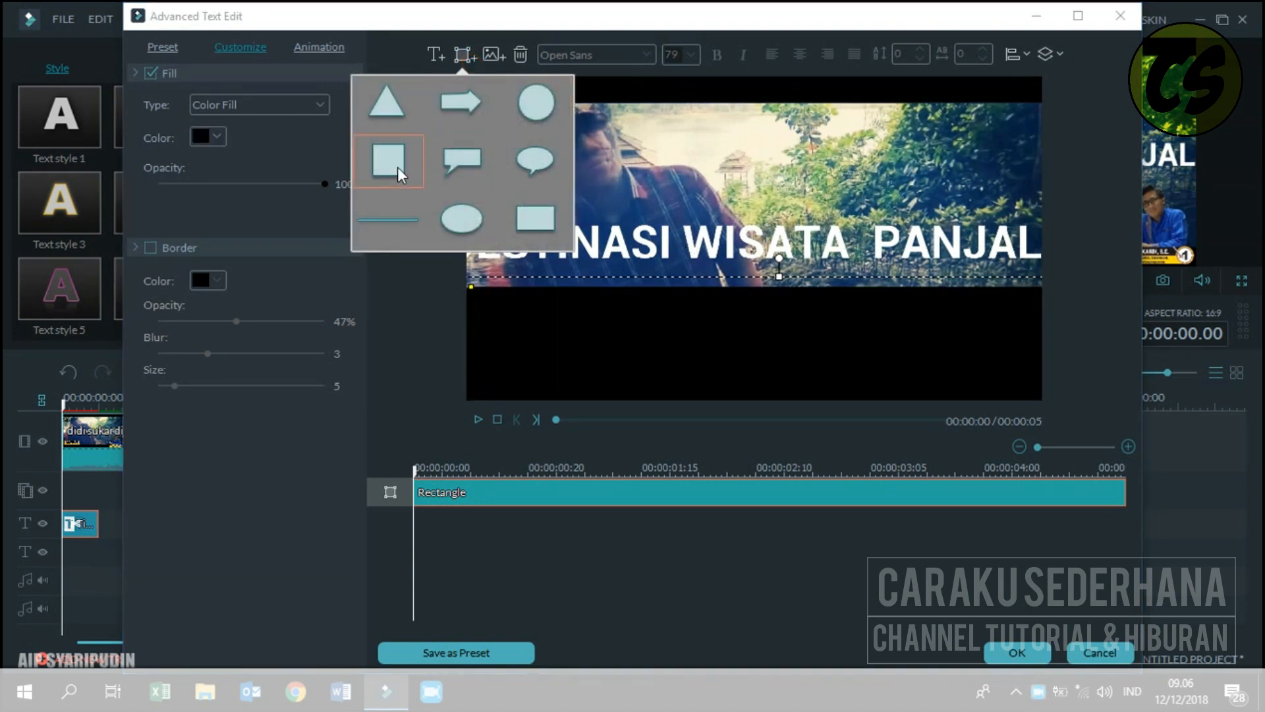
click(397, 168)
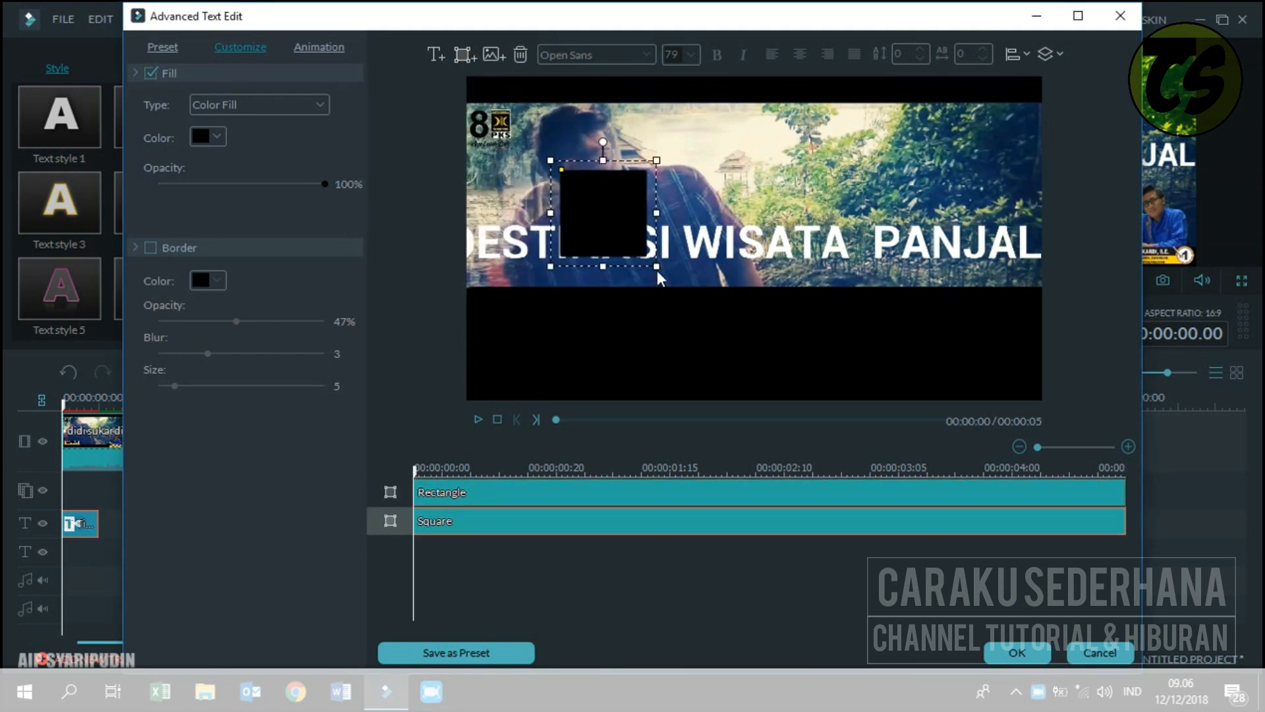
drag(657, 266, 492, 164)
drag(522, 125, 493, 76)
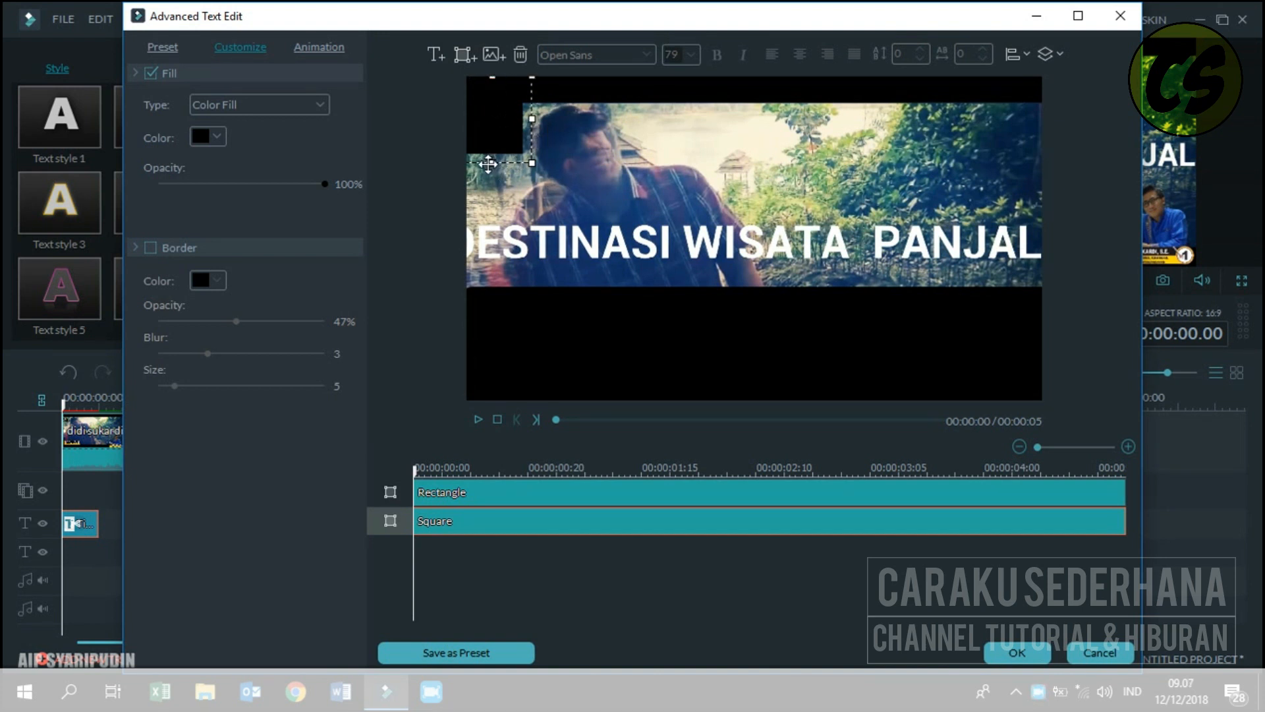
drag(488, 164, 491, 158)
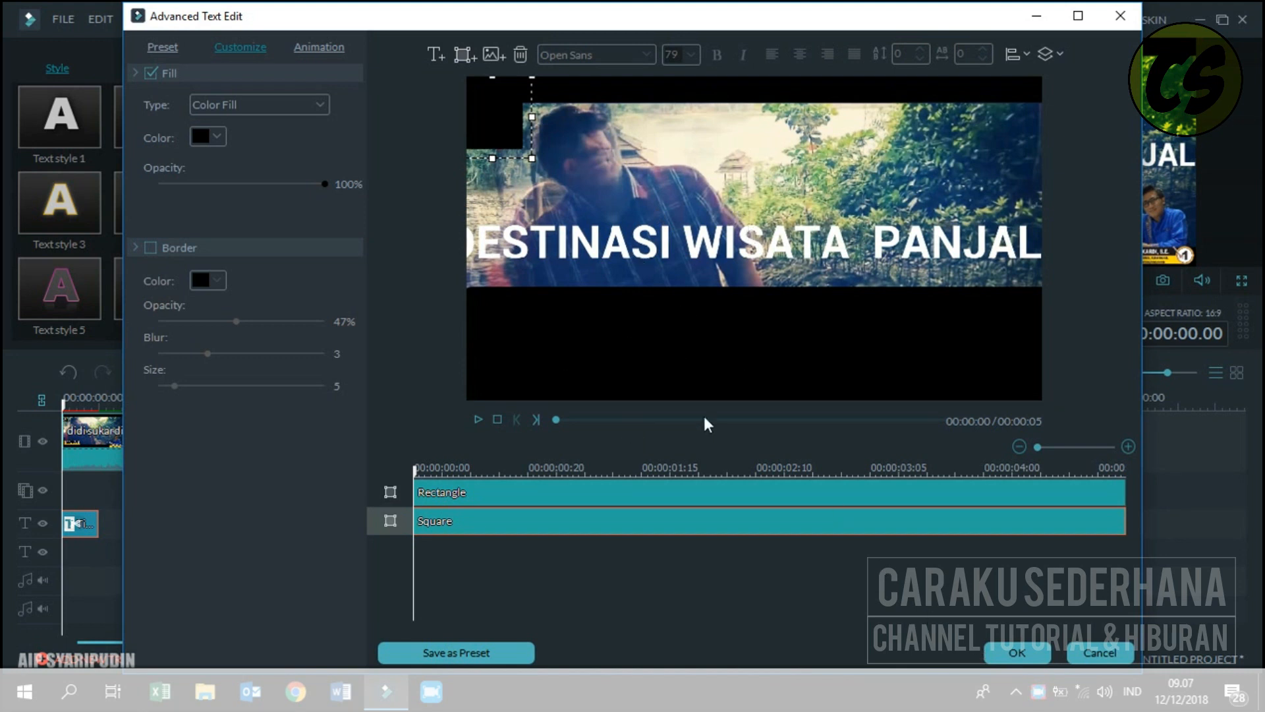
click(308, 46)
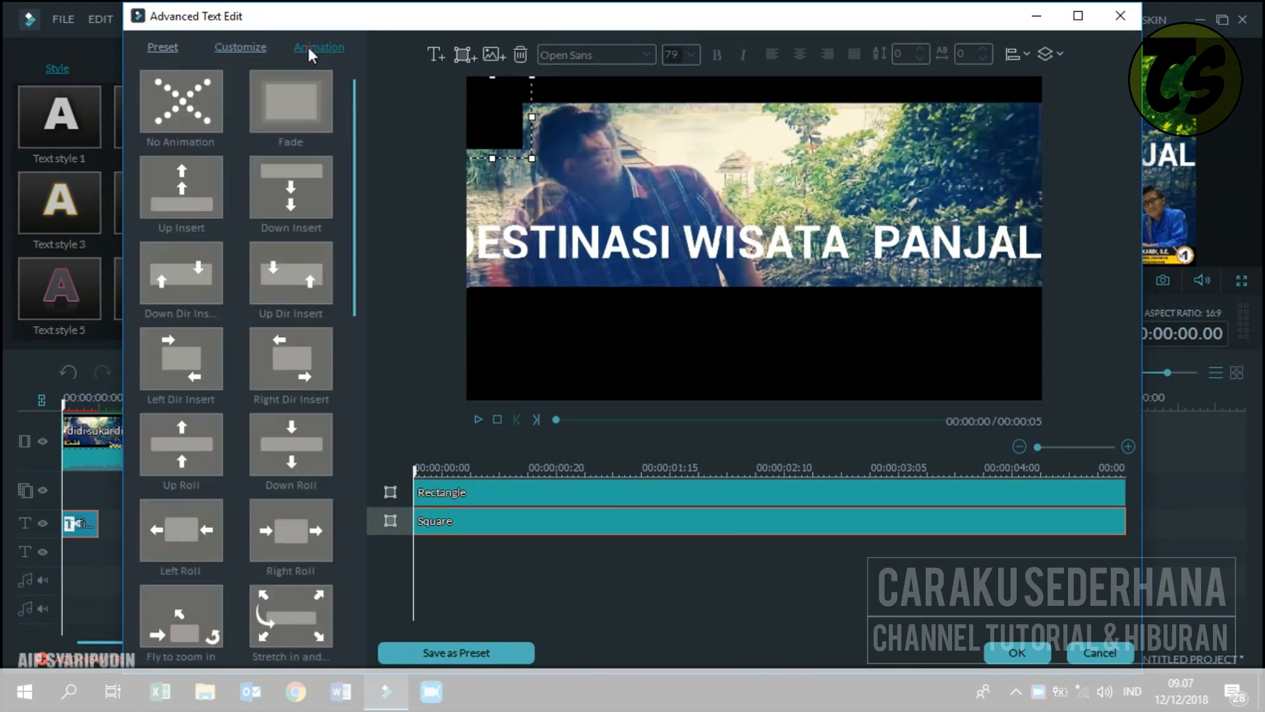
click(1023, 653)
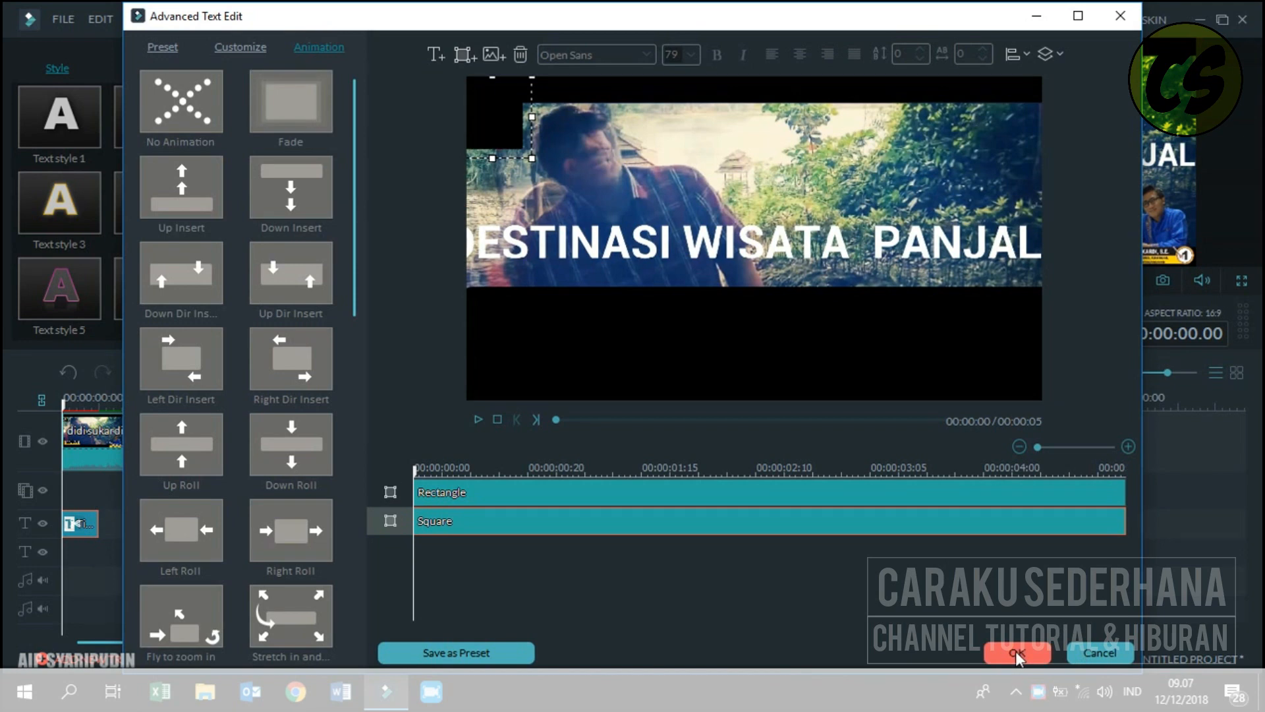
click(679, 337)
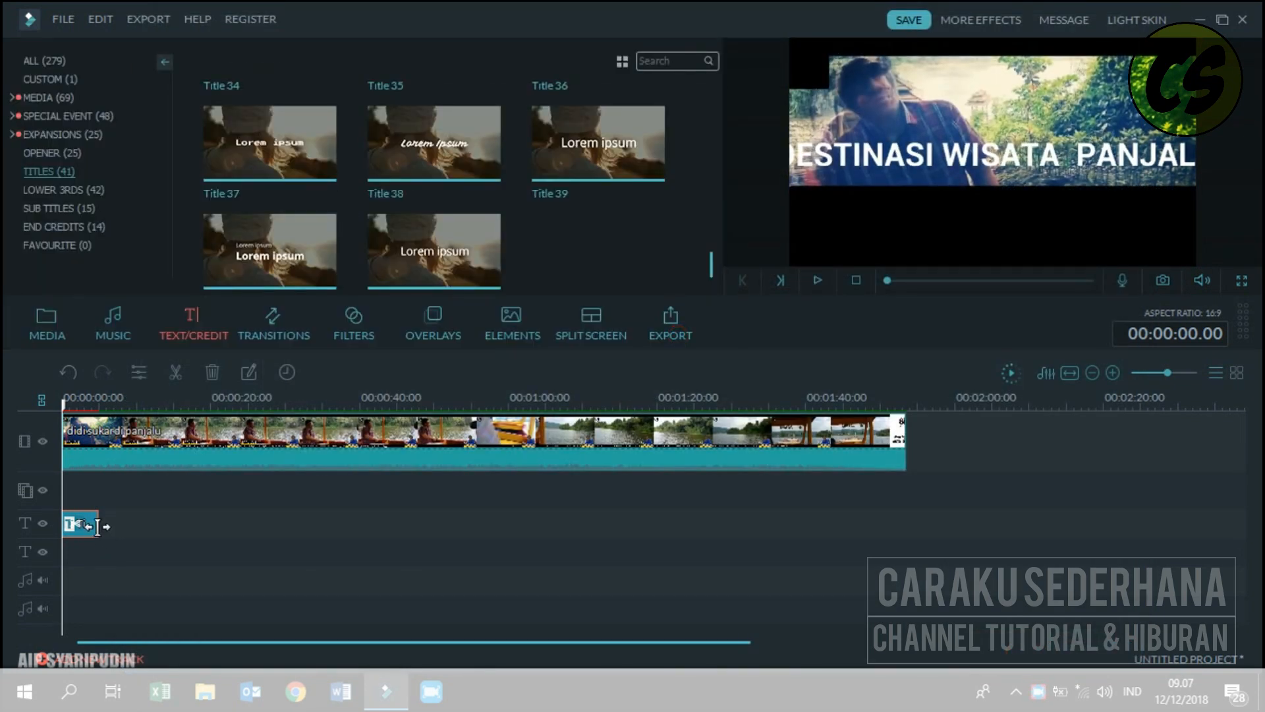
Extend the Title 39 clip on the text track to 00:01:43.05
drag(98, 526, 829, 553)
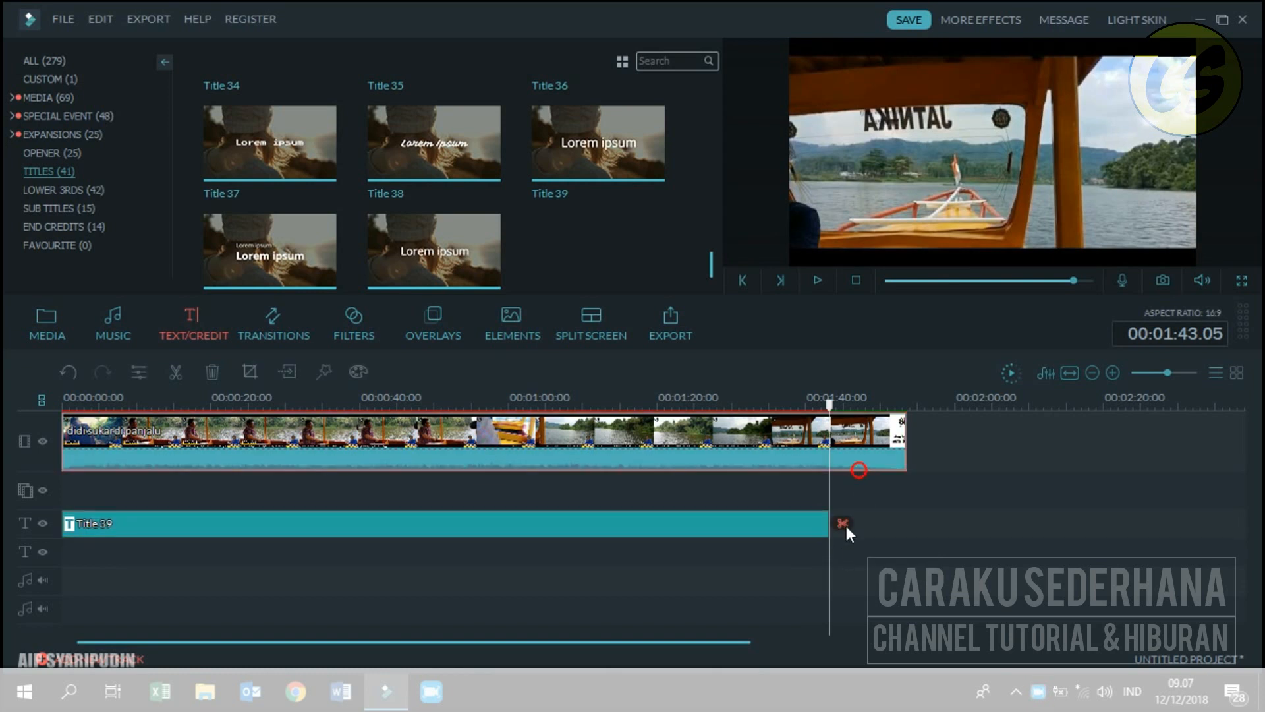
Delete the leftover video segment beyond the end of the Title 39 clip and preview the trimmed sequence from the start
right_click(877, 450)
click(900, 433)
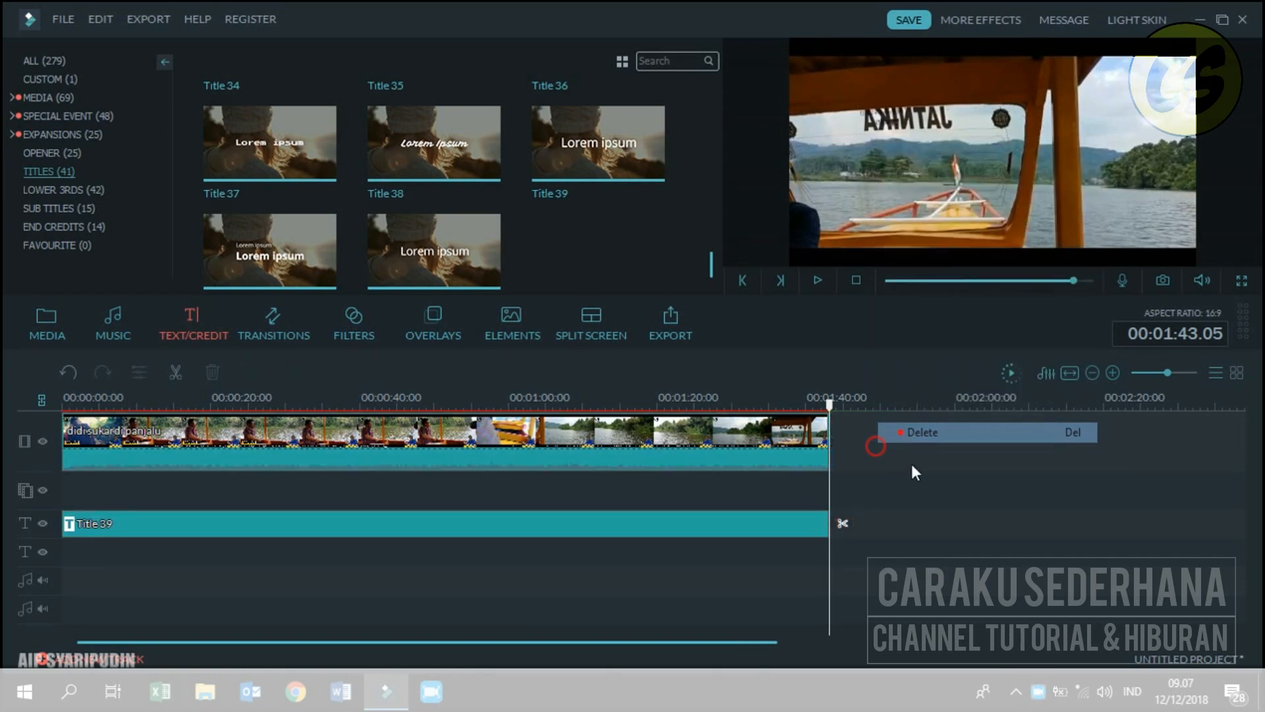
click(859, 279)
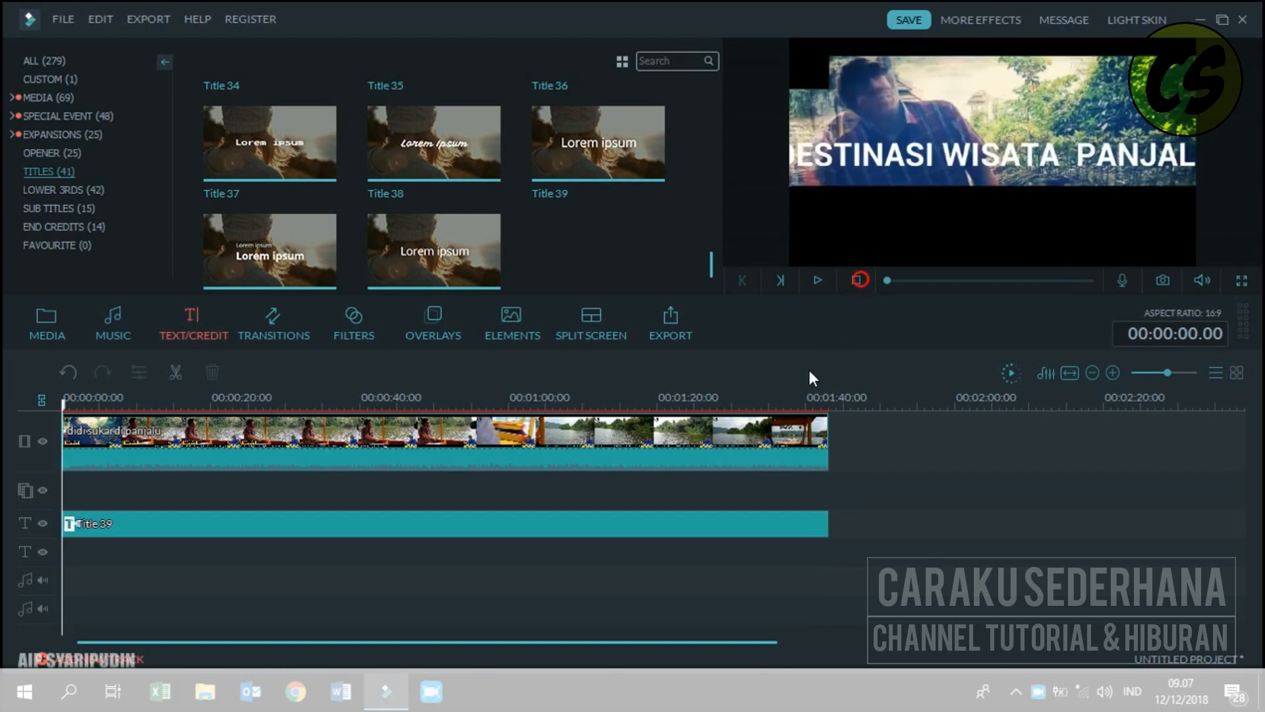
click(817, 279)
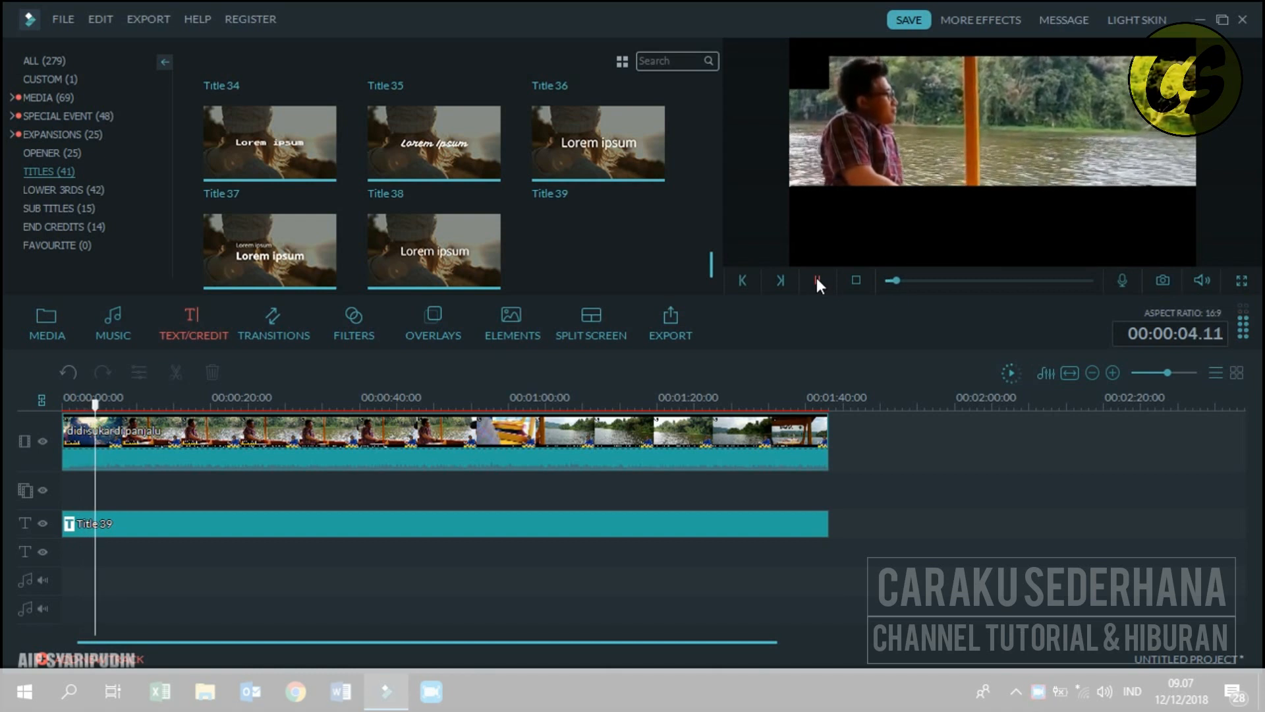
click(817, 278)
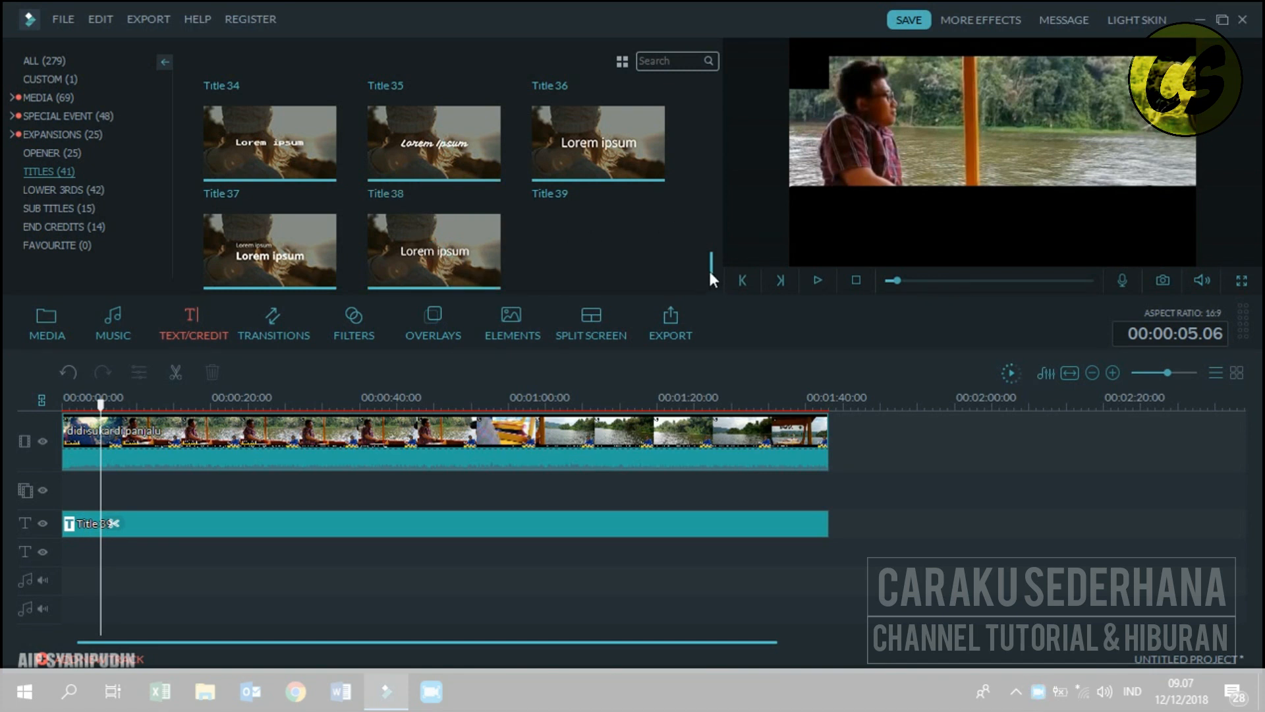
Add Title 41 at the start of the second text track and move its text onto the black band in the advanced text editor
drag(710, 273, 708, 295)
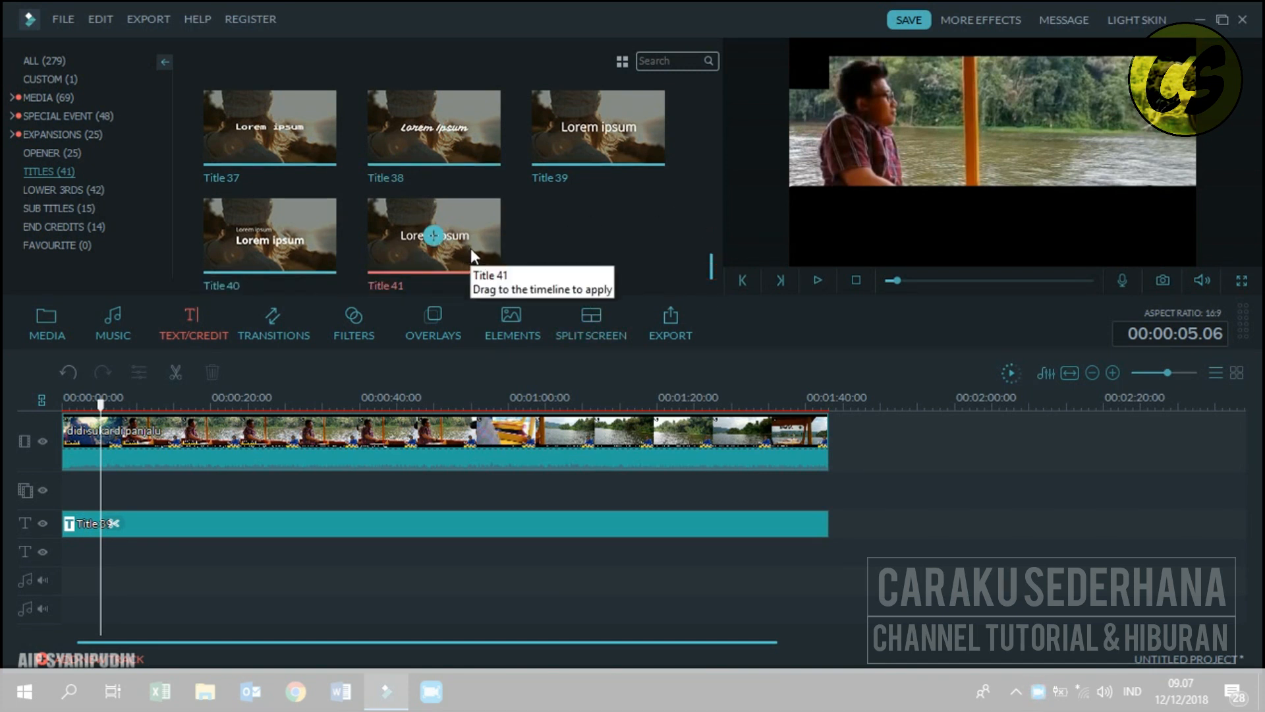
mouse_move(470, 247)
mouse_down()
mouse_move(402, 589)
mouse_move(401, 556)
mouse_move(65, 554)
mouse_up()
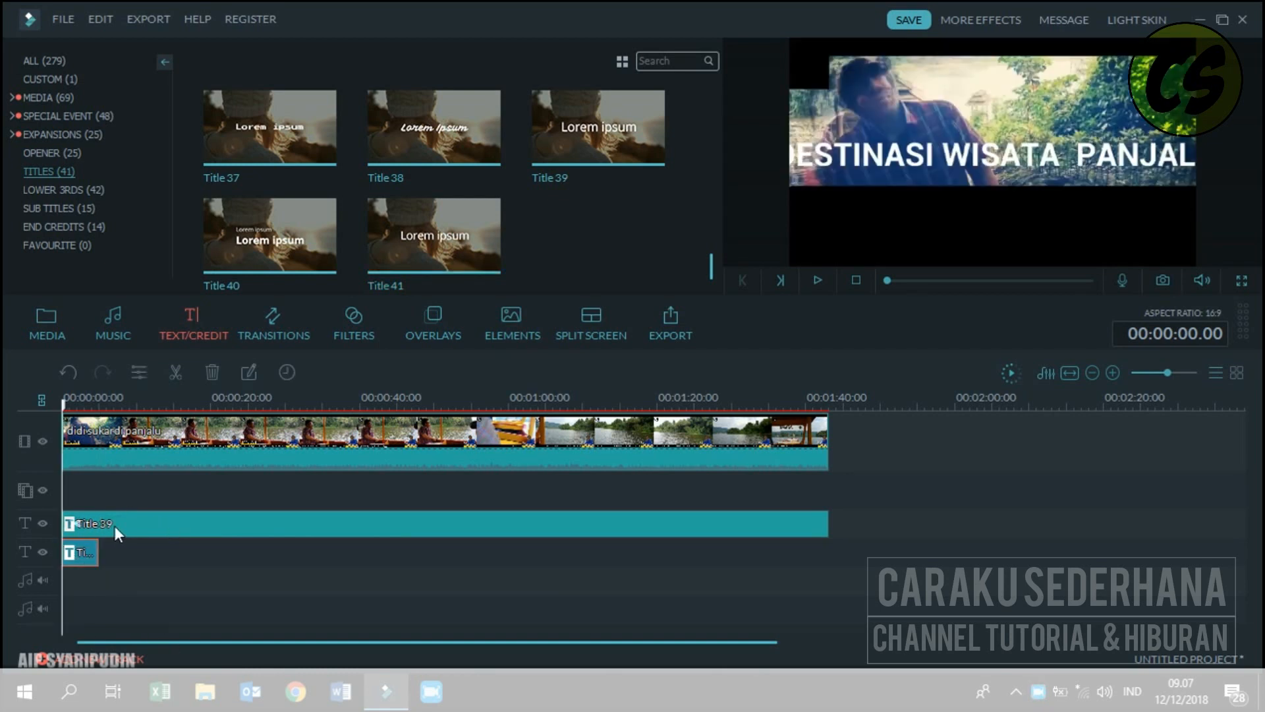
double_click(83, 557)
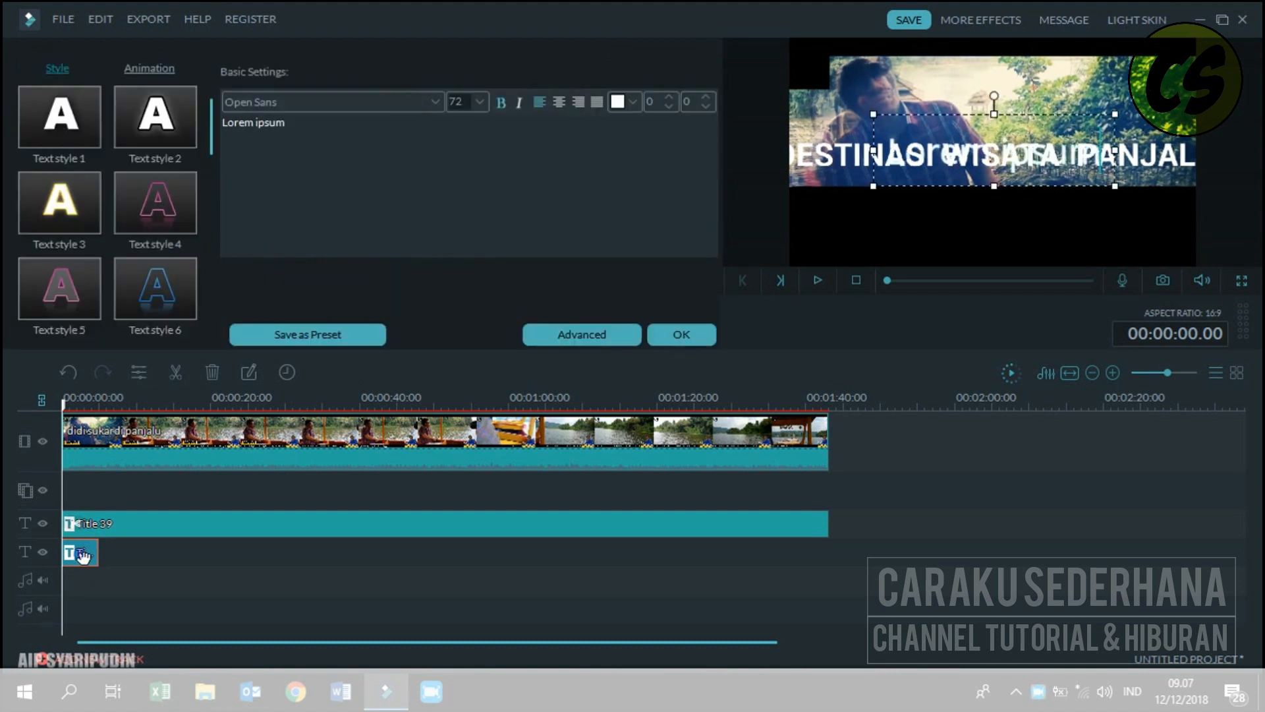
click(589, 334)
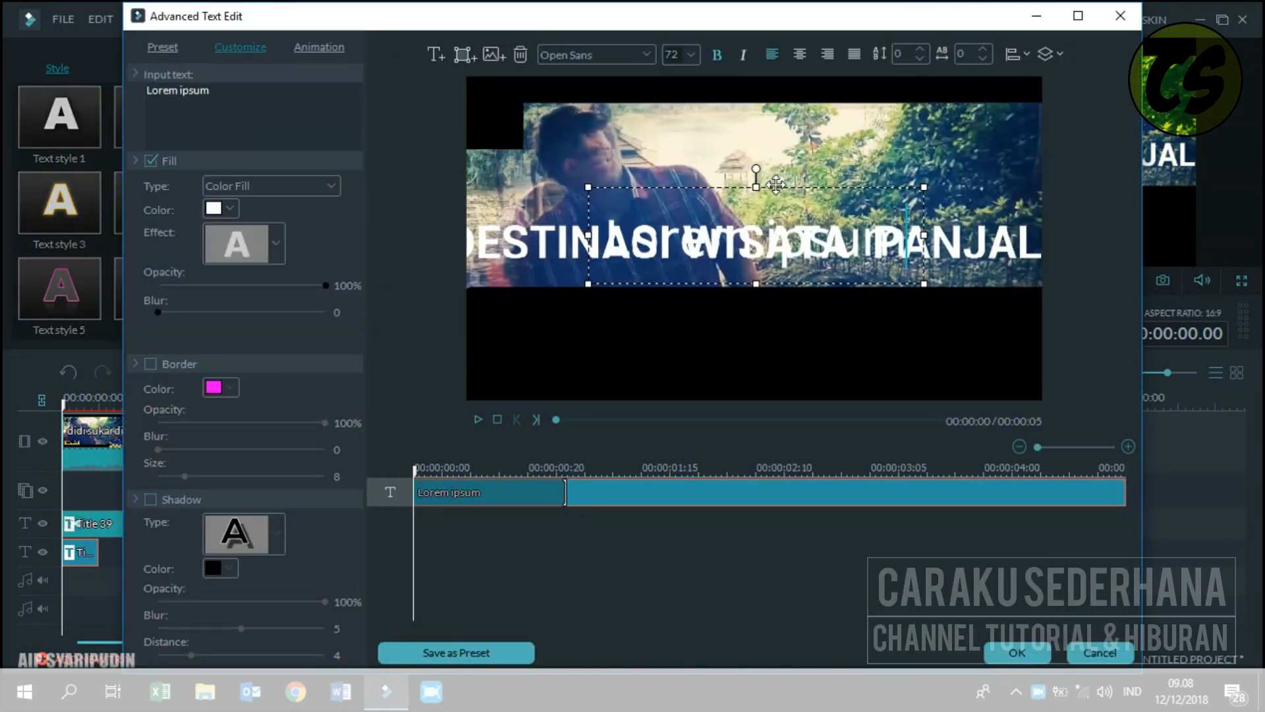
drag(776, 185, 754, 279)
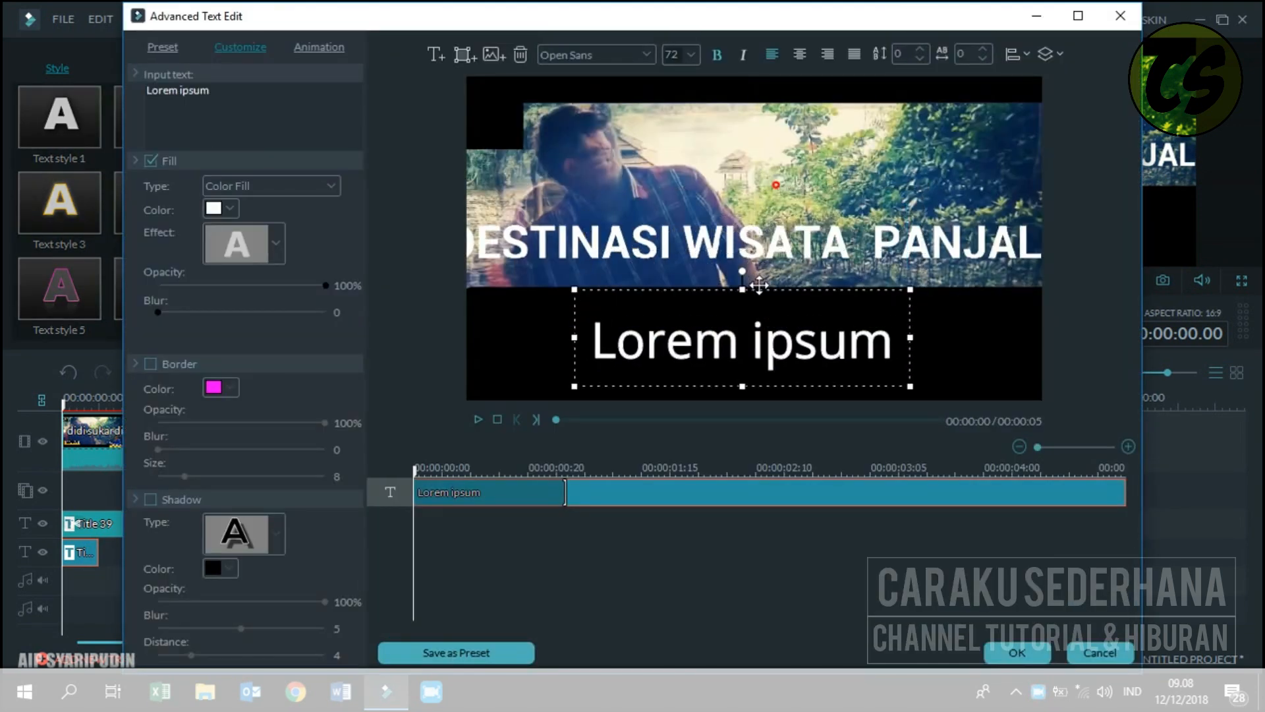
Replace the placeholder text with "Ngagenclang Caina Herang"
double_click(764, 339)
drag(765, 340, 883, 348)
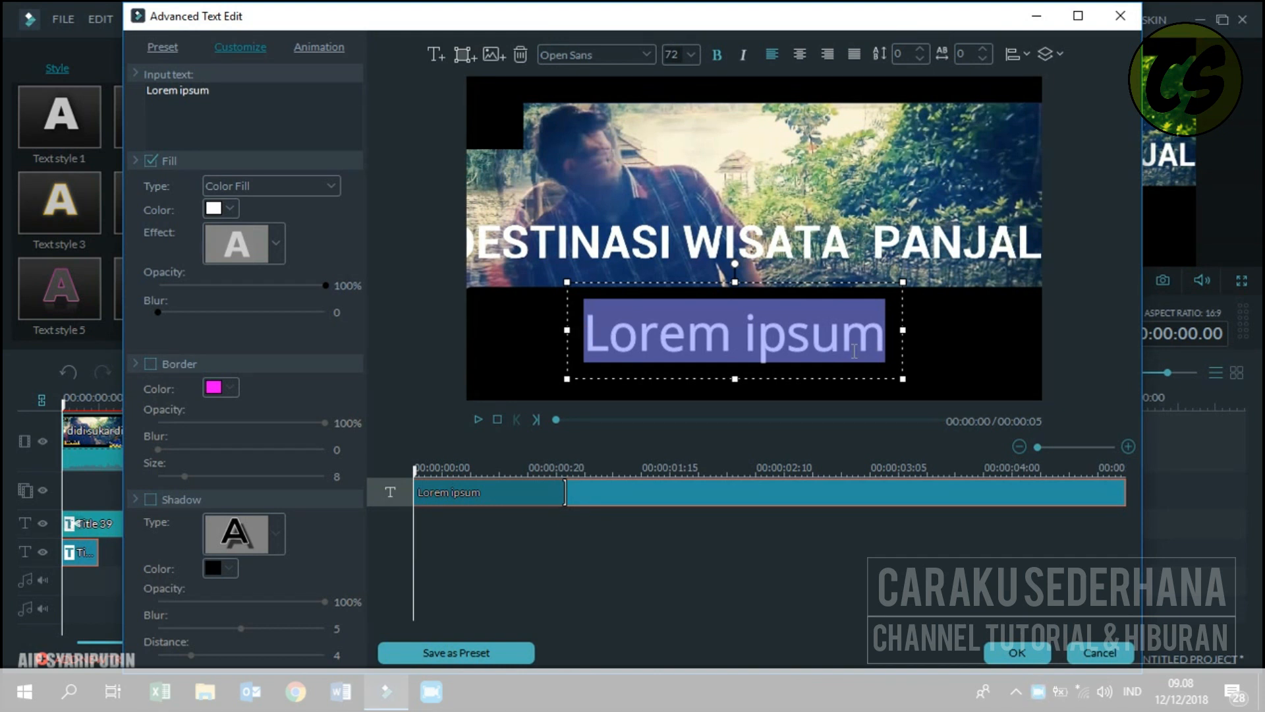
text(Nga)
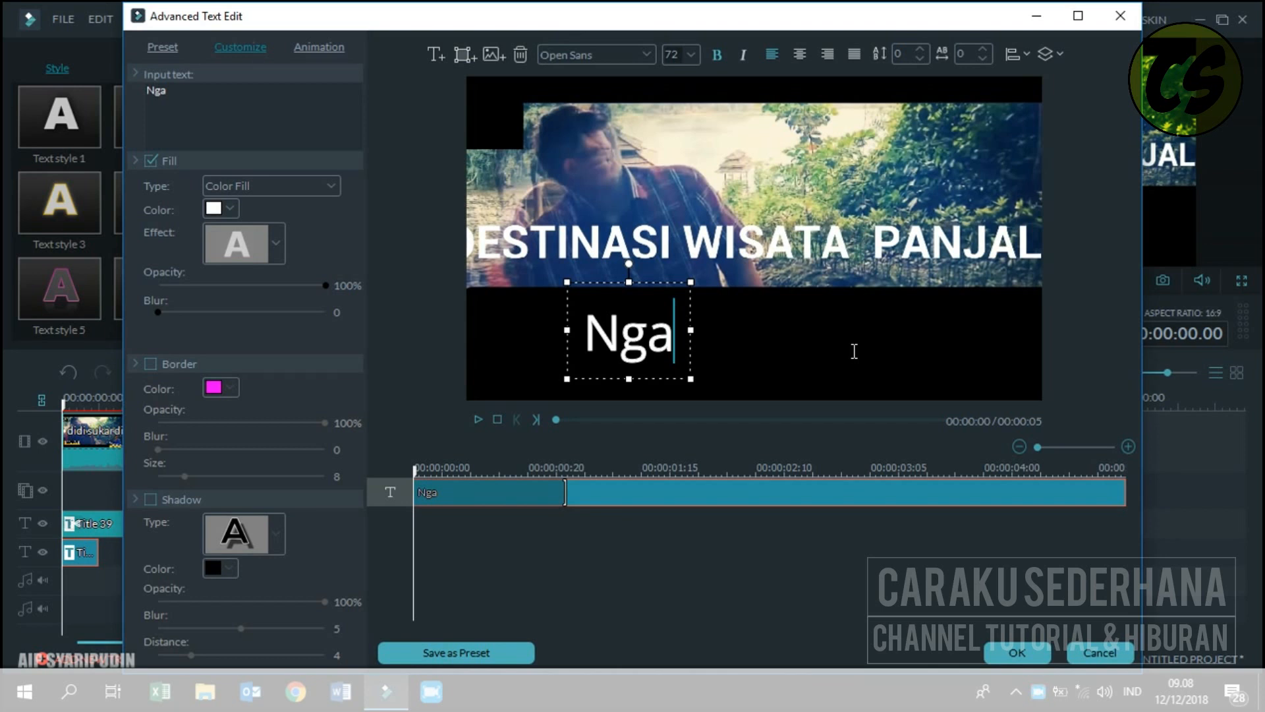
text(gencl)
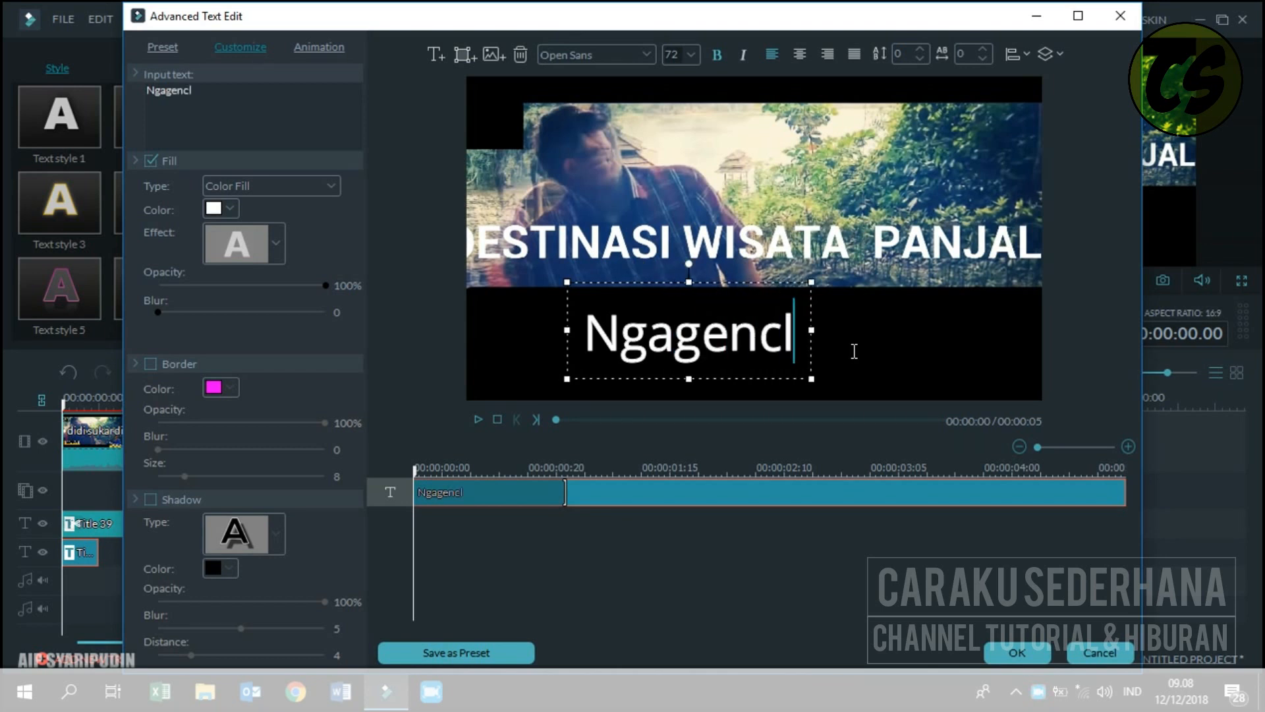
text(ang Cain)
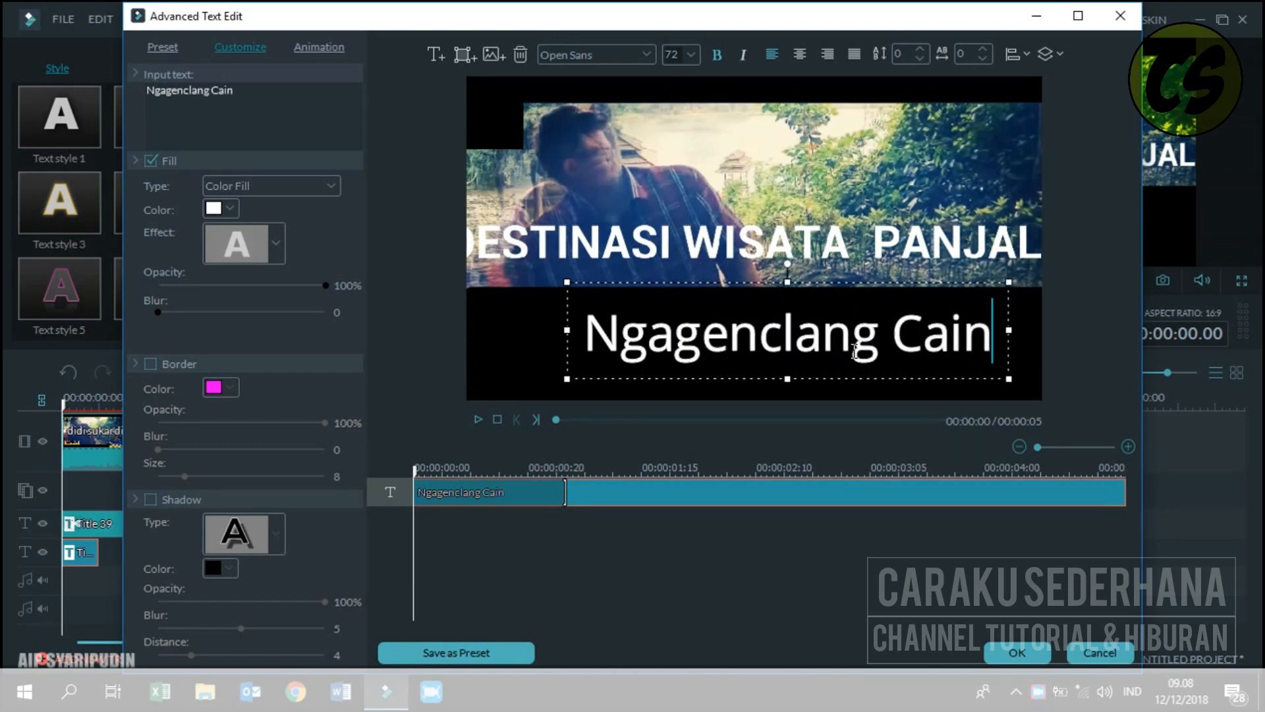
text(a Herang)
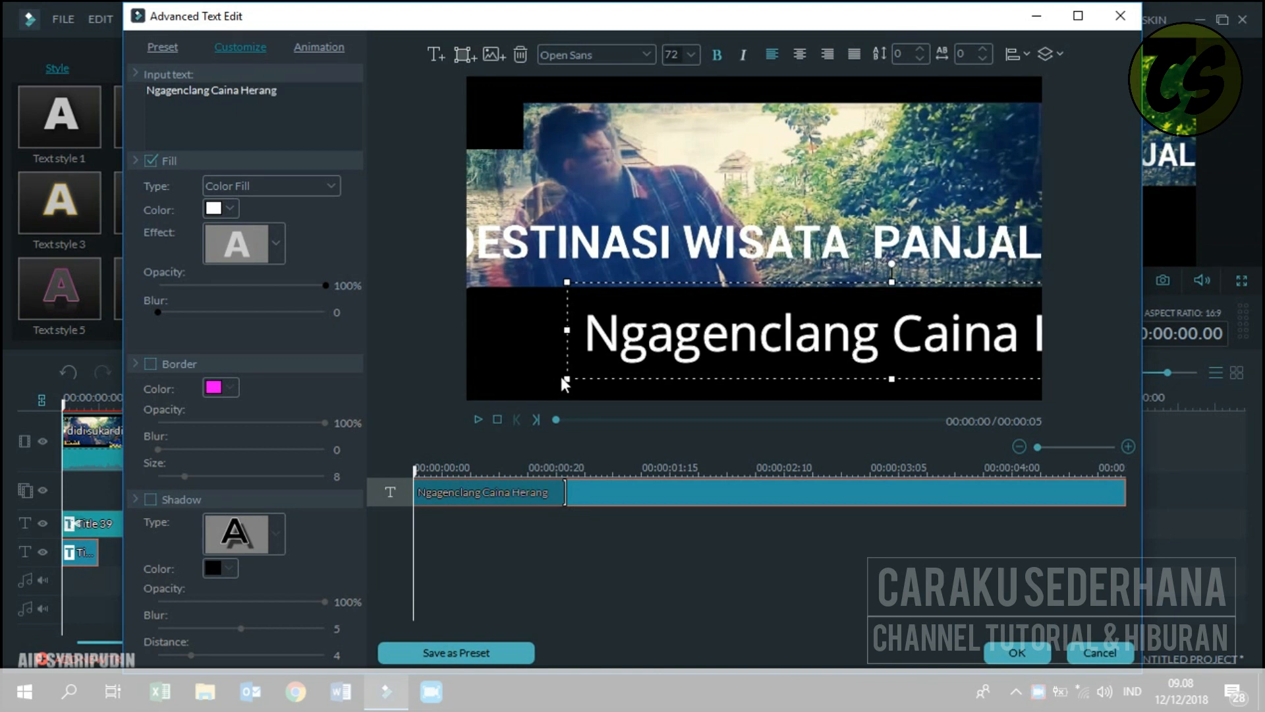
Scale the caption down to fit inside the lower black band and append "....." to its text
drag(565, 381, 787, 349)
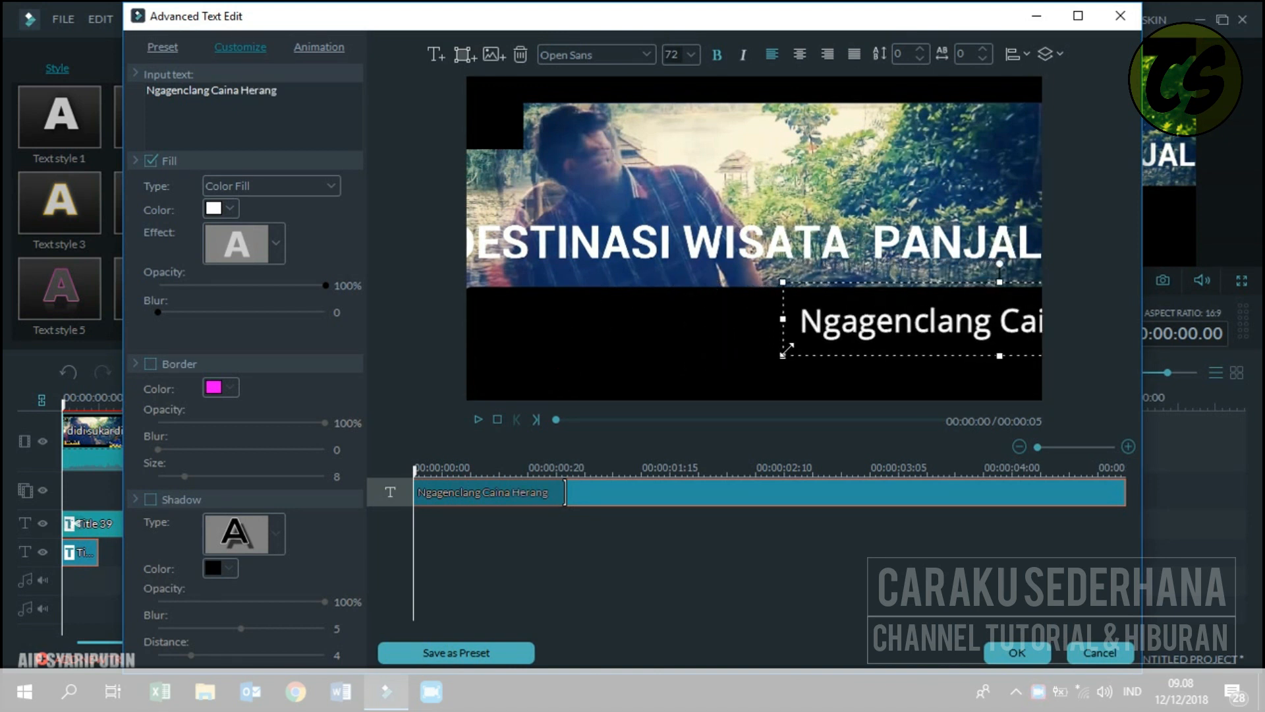
drag(955, 282, 730, 290)
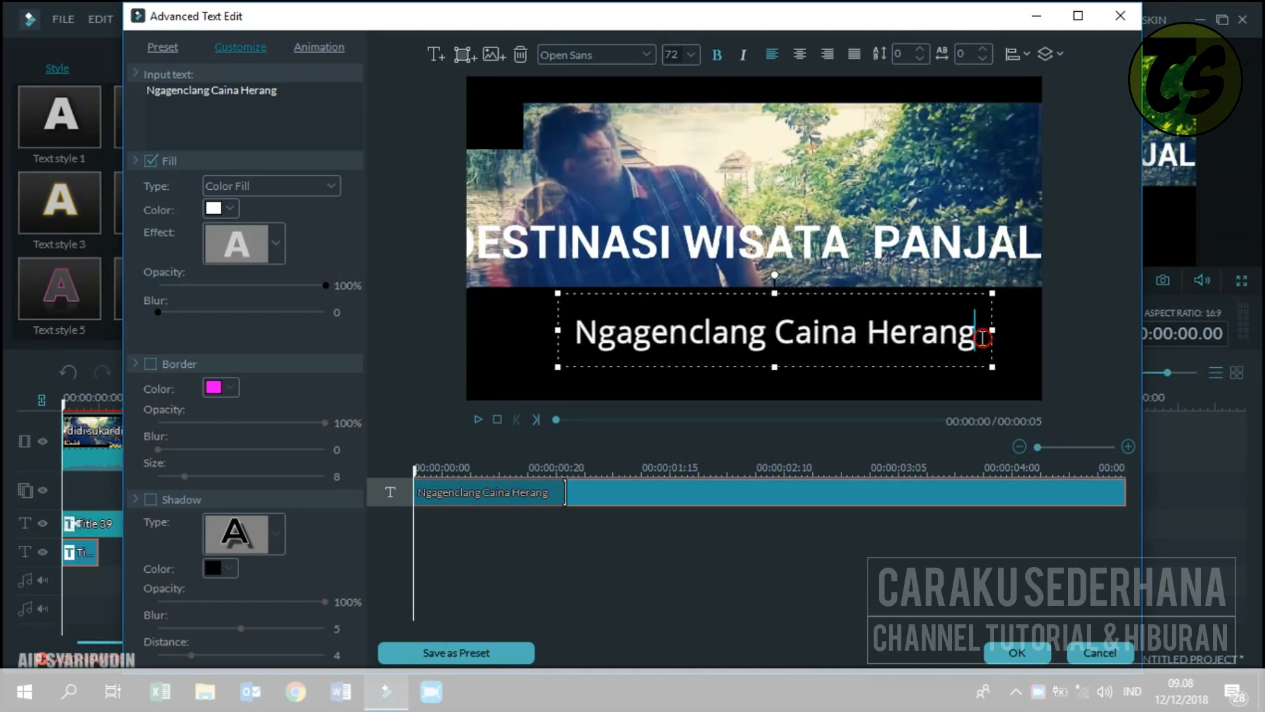
text(.....)
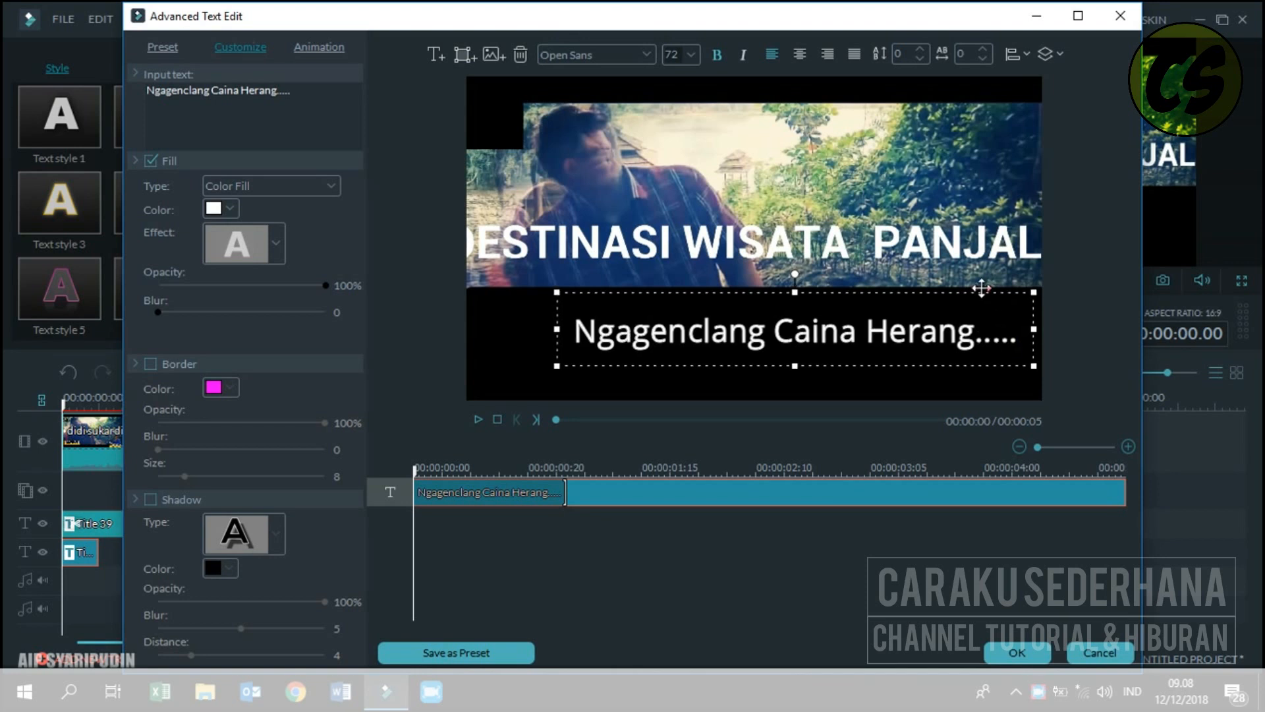
drag(983, 288, 972, 295)
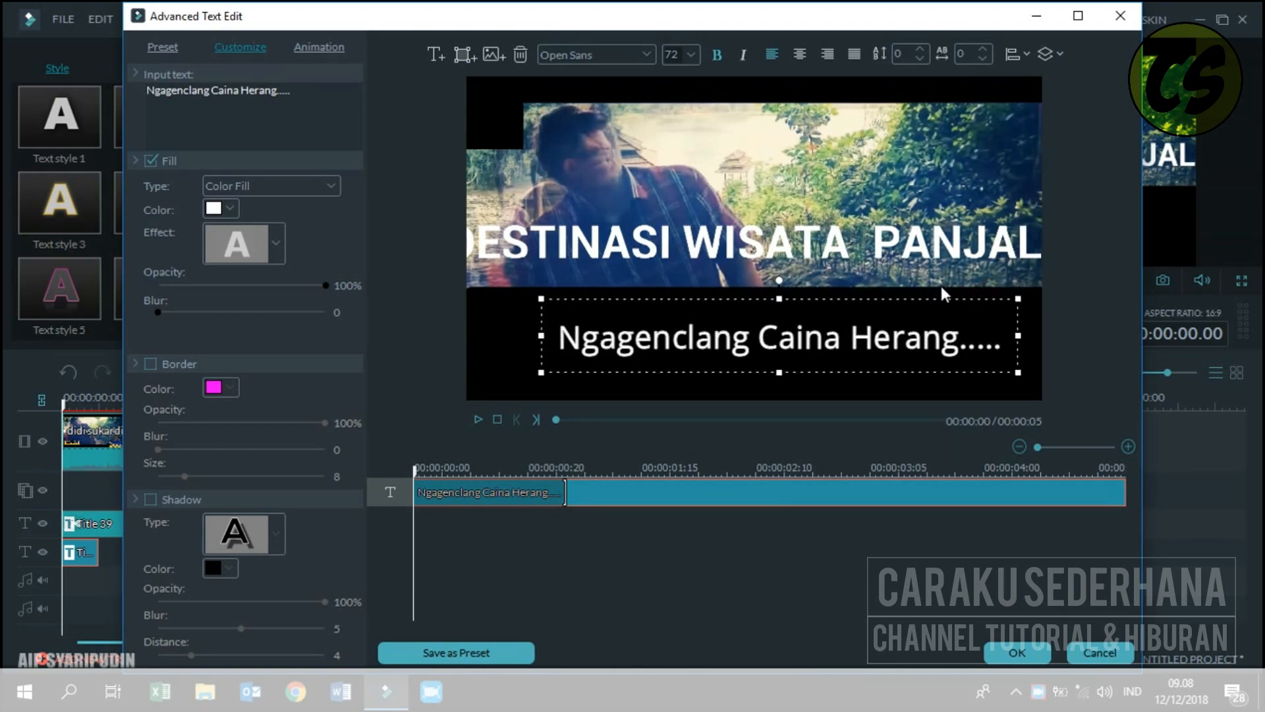
Set the caption's font to Open Sans Extrabold in italics
click(643, 55)
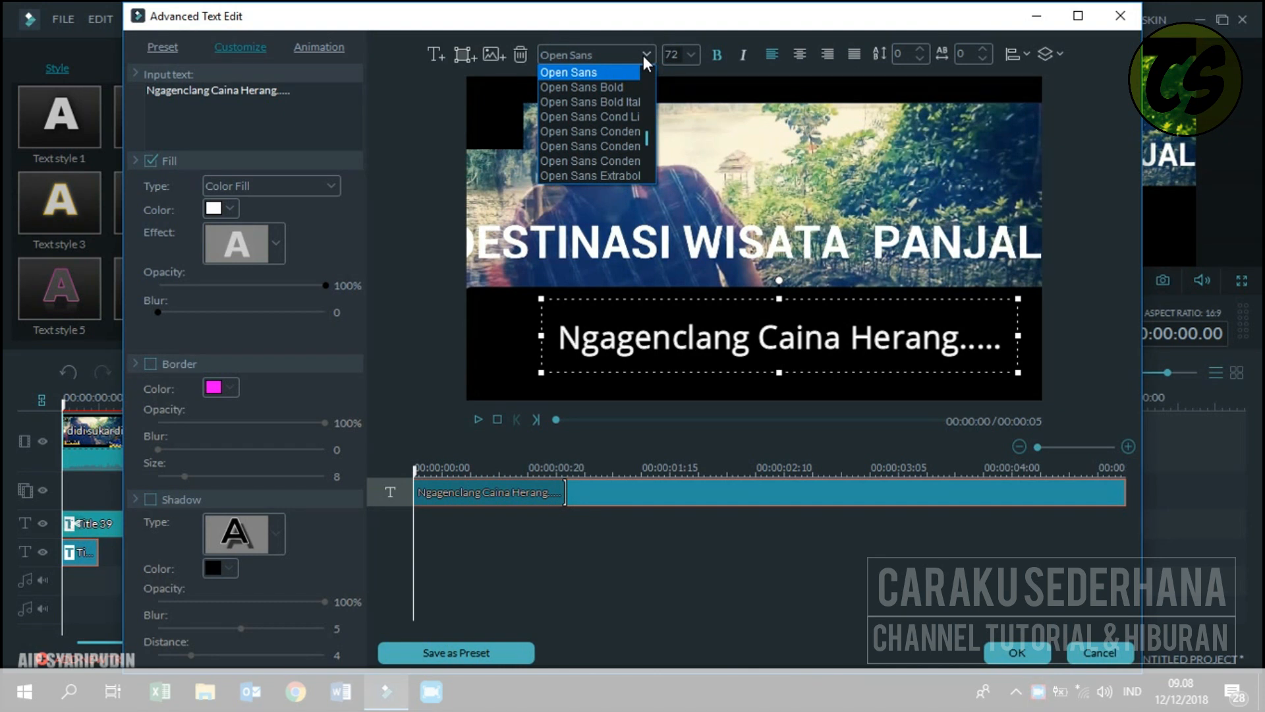
scroll(626, 96, down, 4)
scroll(622, 129, down, 2)
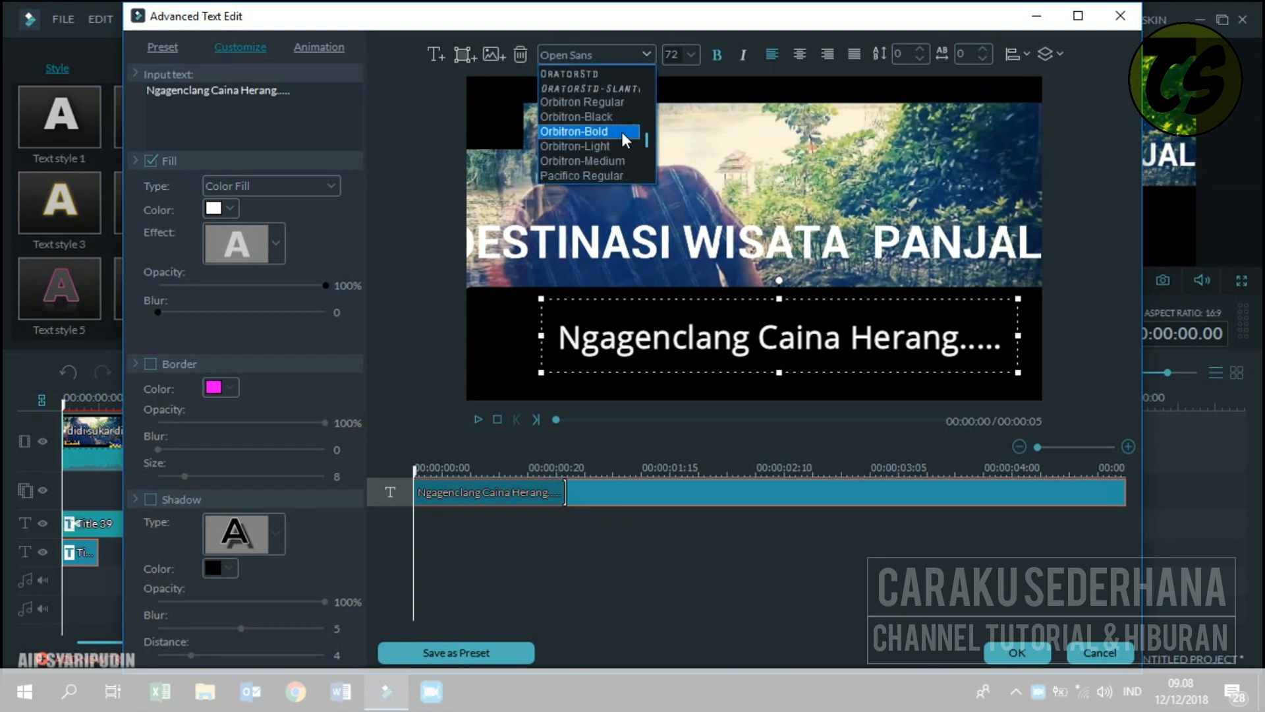
scroll(622, 101, up, 3)
scroll(612, 133, up, 2)
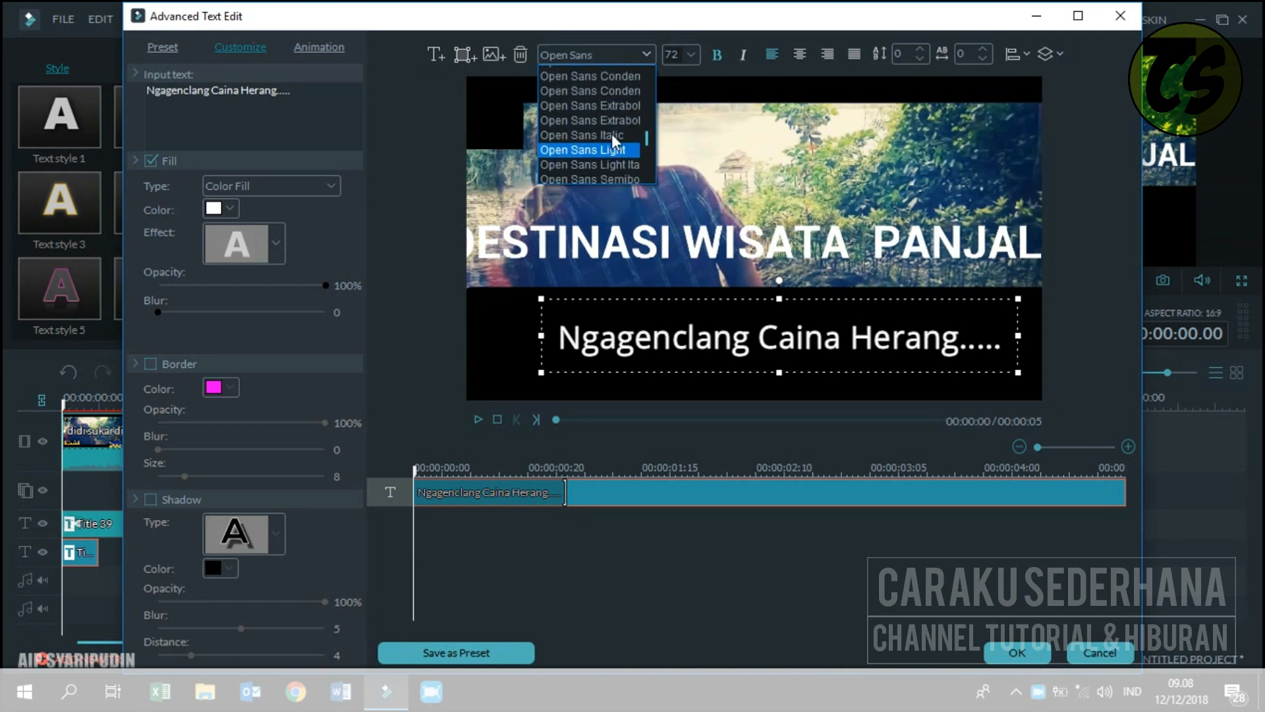
click(612, 135)
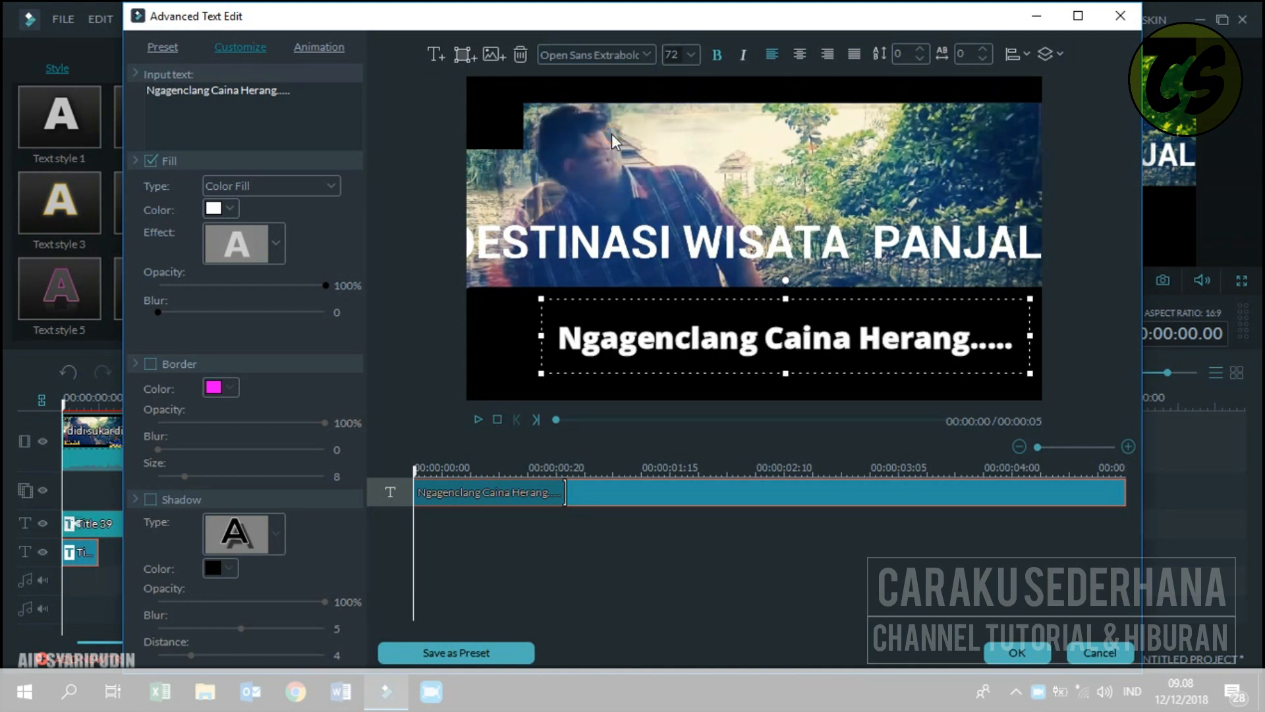
key(ctrl+i)
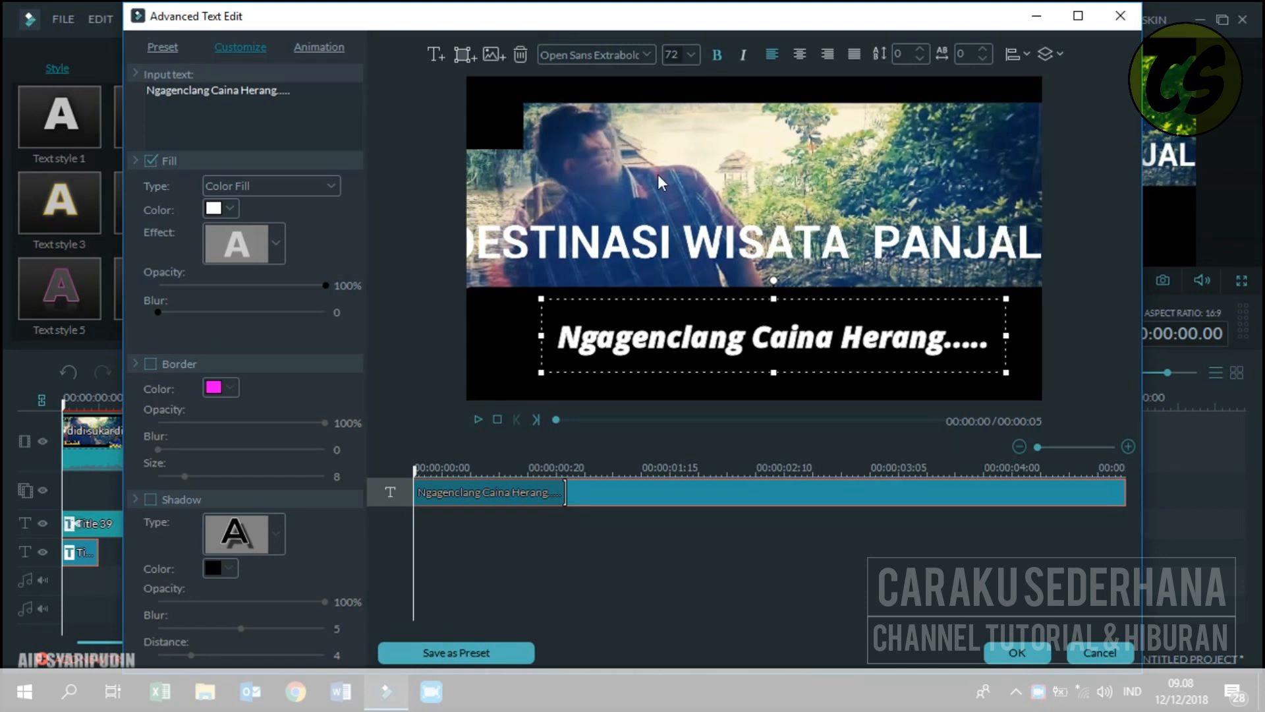
click(716, 56)
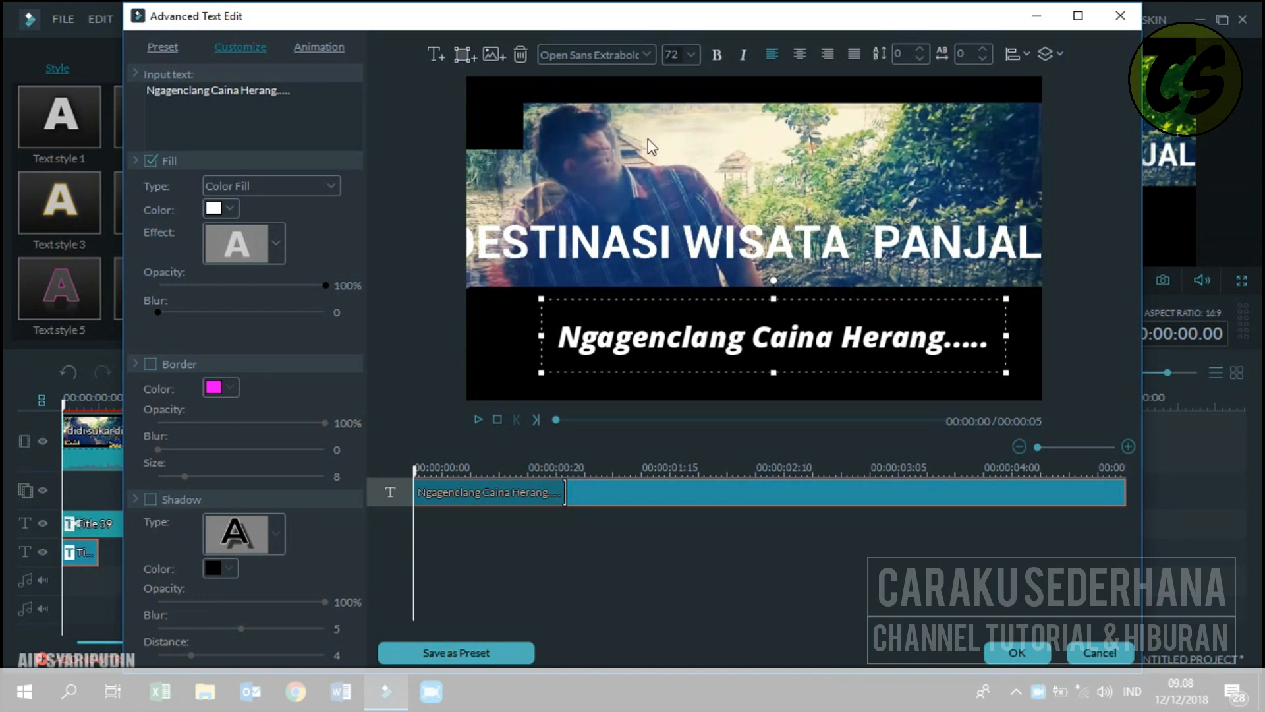
Apply the Type Writer animation to the caption and preview it
click(326, 47)
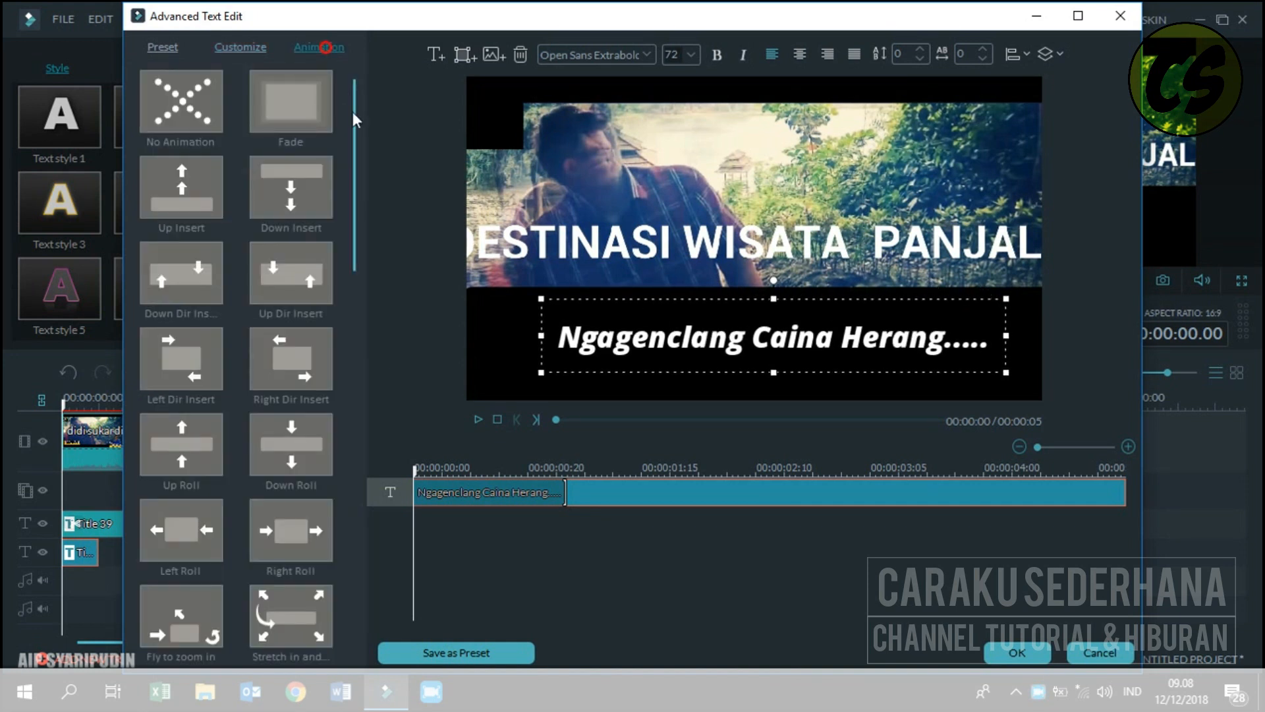
drag(352, 117, 347, 477)
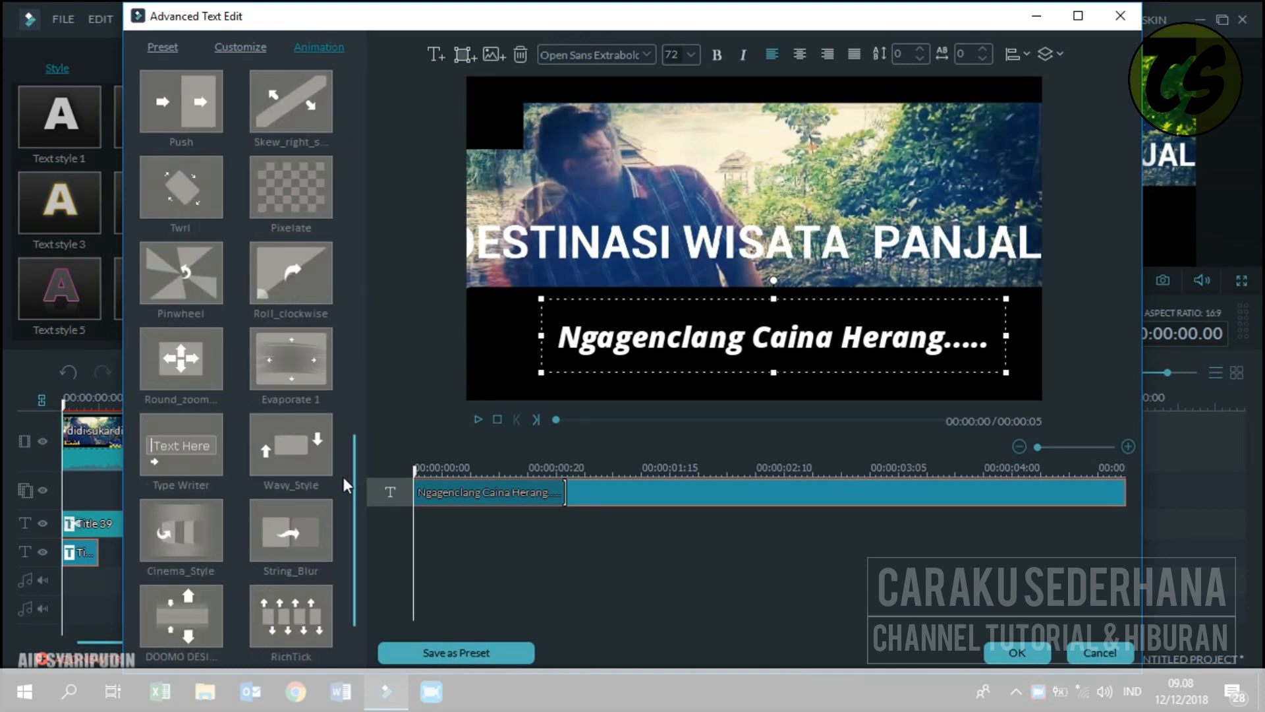
mouse_move(173, 438)
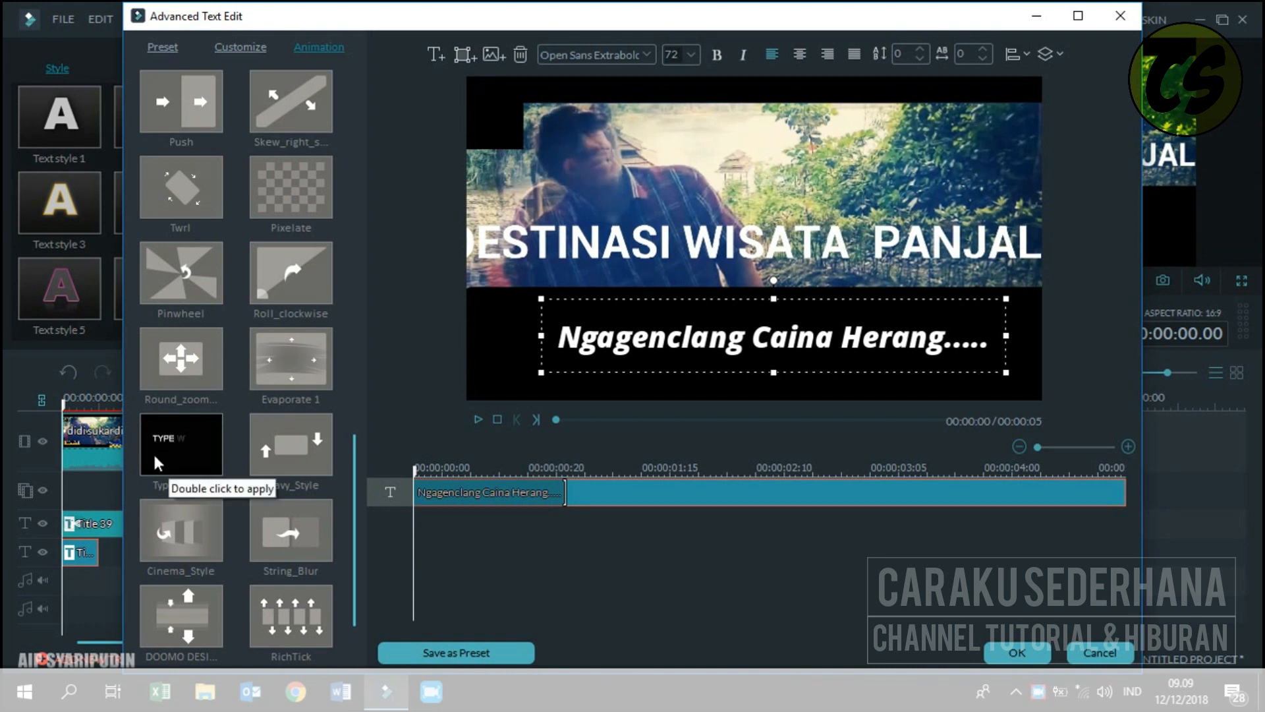
double_click(195, 441)
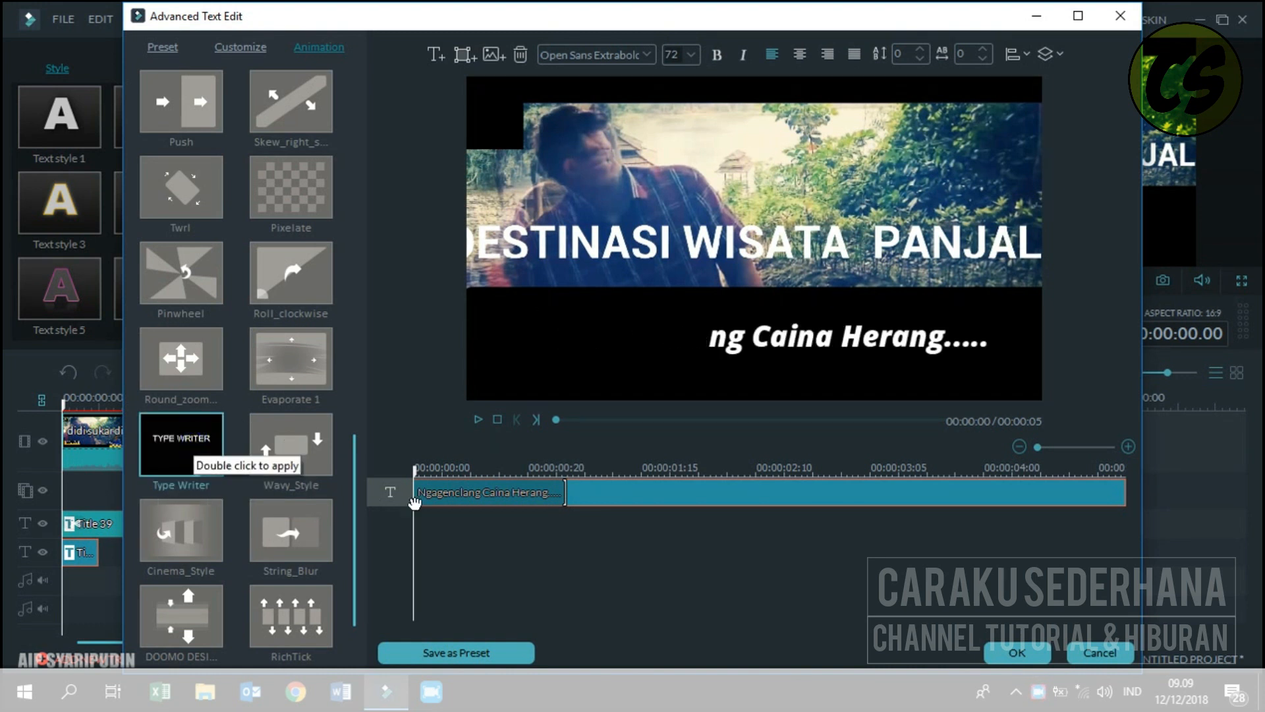
click(478, 417)
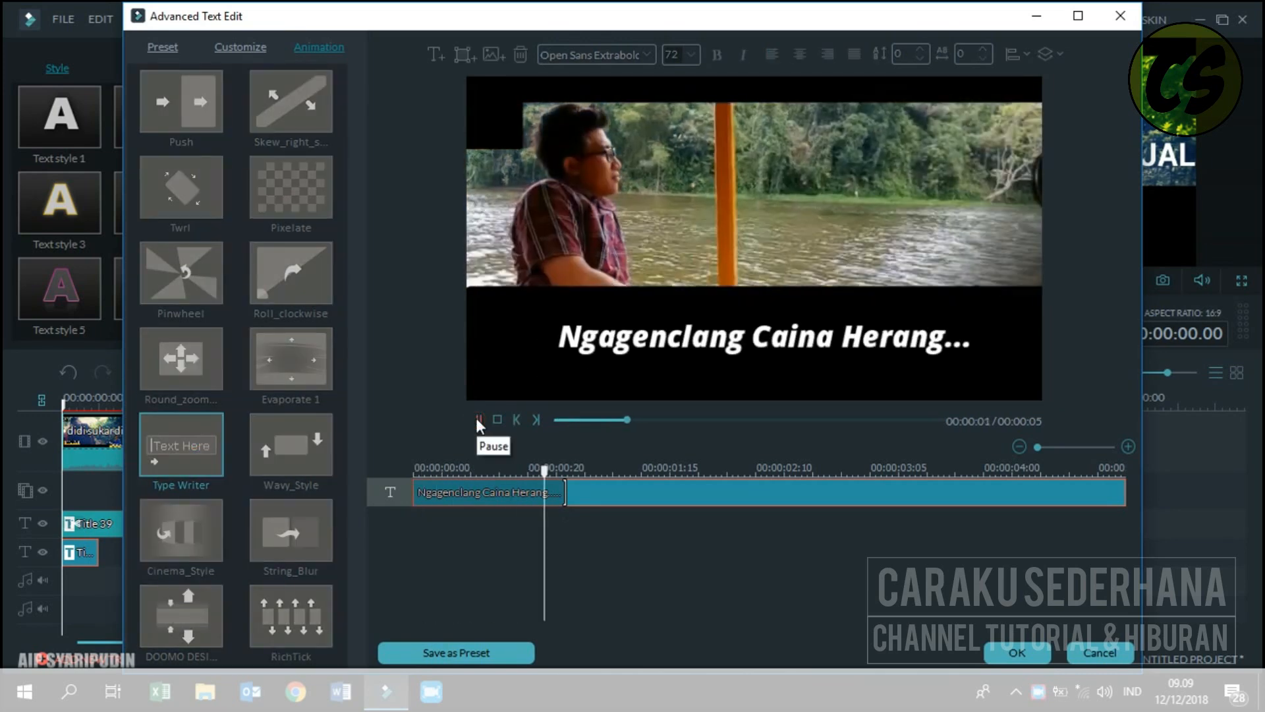
click(476, 419)
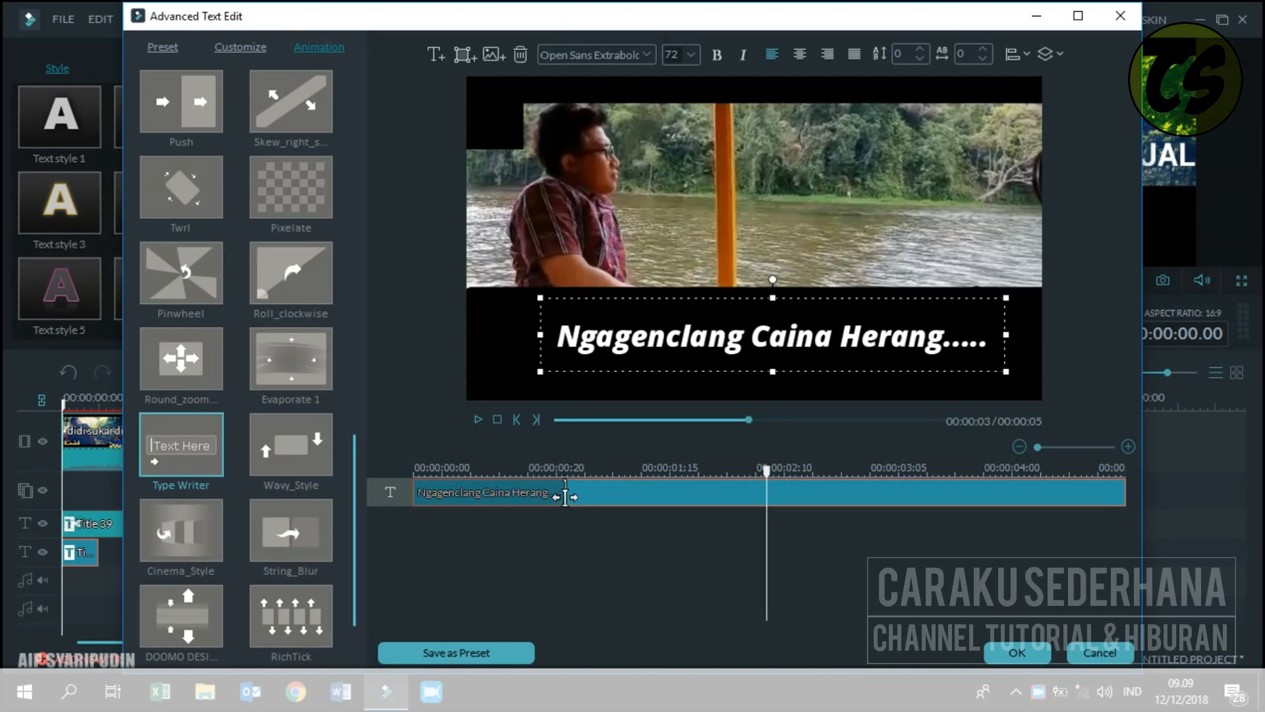
Slow the Type Writer animation by extending its duration to about two thirds of the caption clip, replaying it to check the speed
drag(564, 496, 800, 518)
click(499, 419)
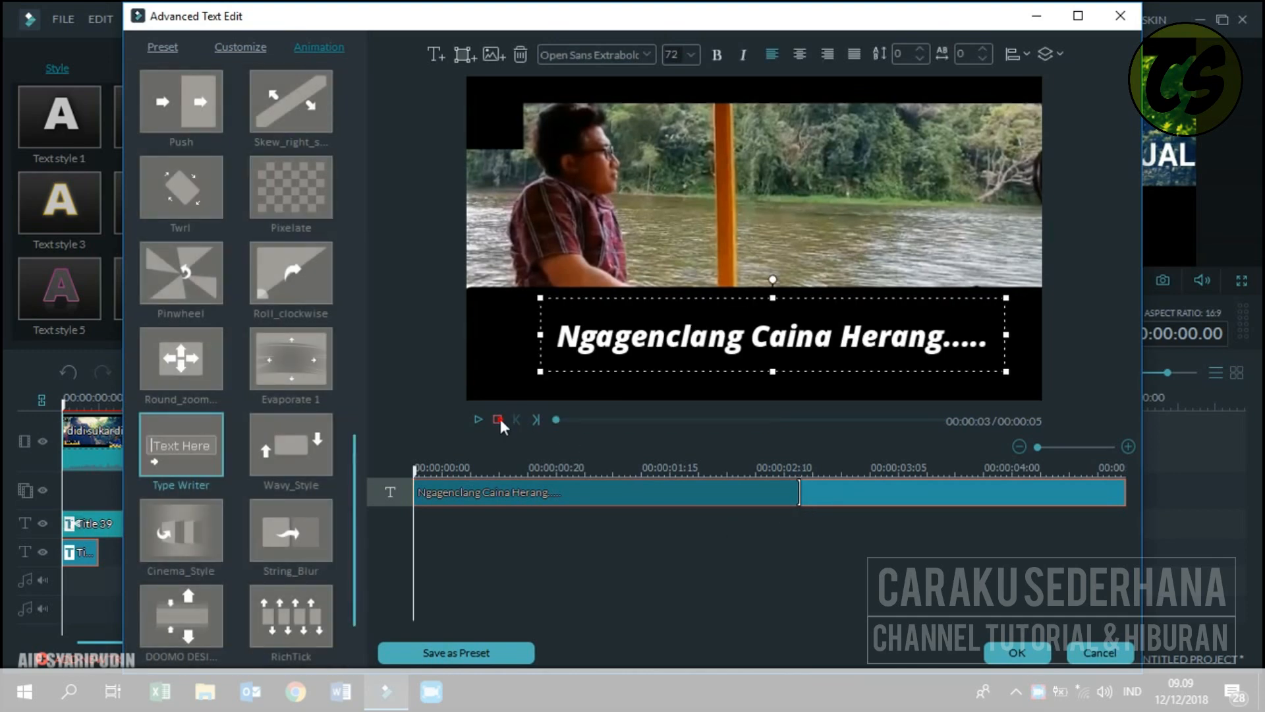
click(478, 420)
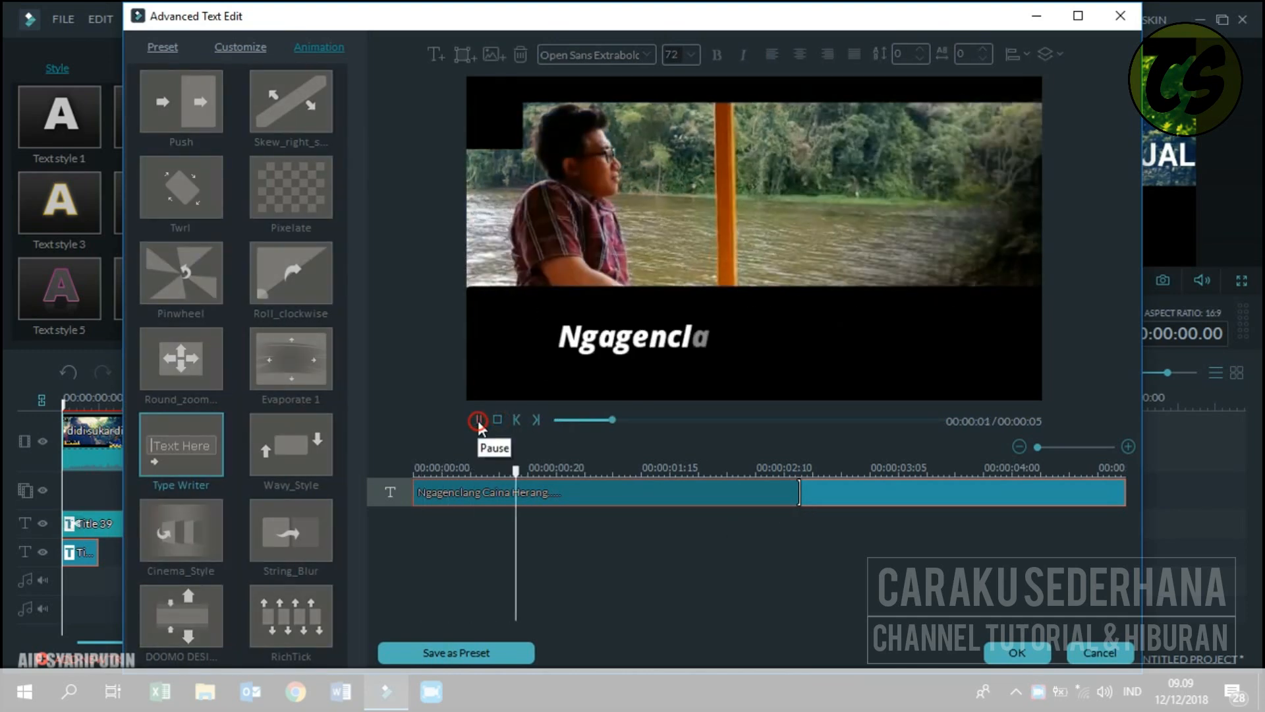
click(478, 420)
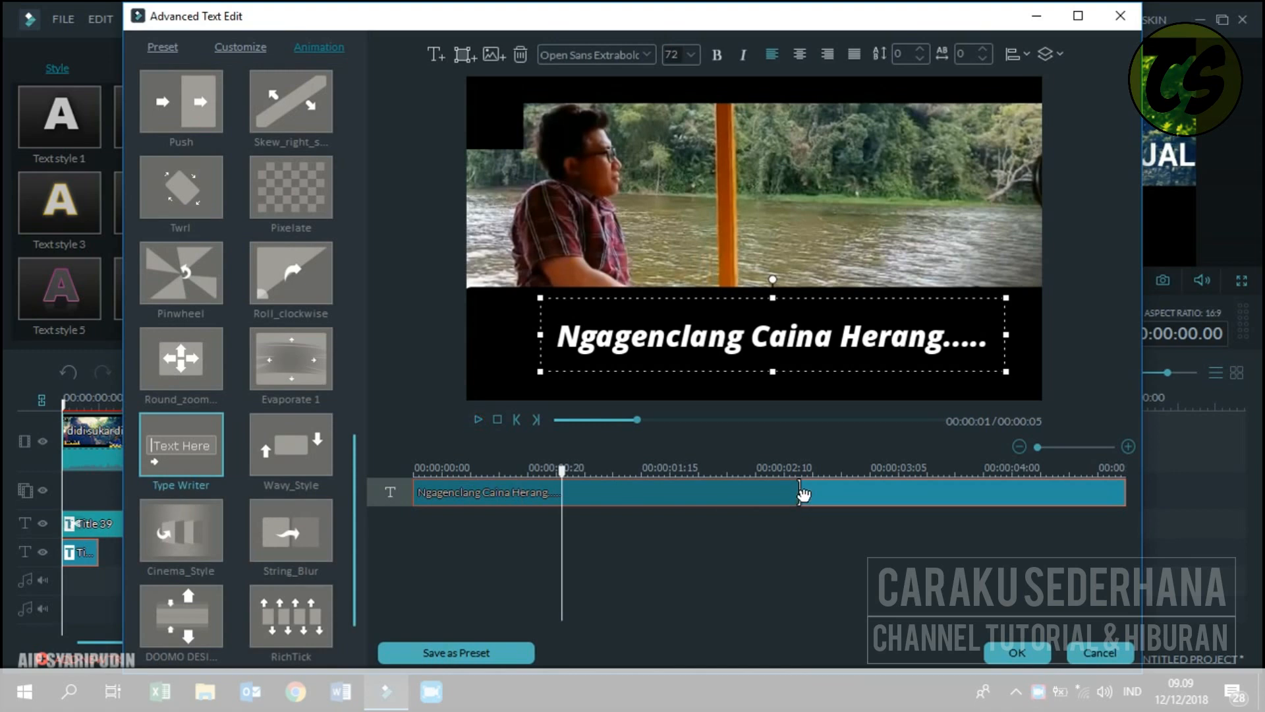
drag(809, 493, 897, 499)
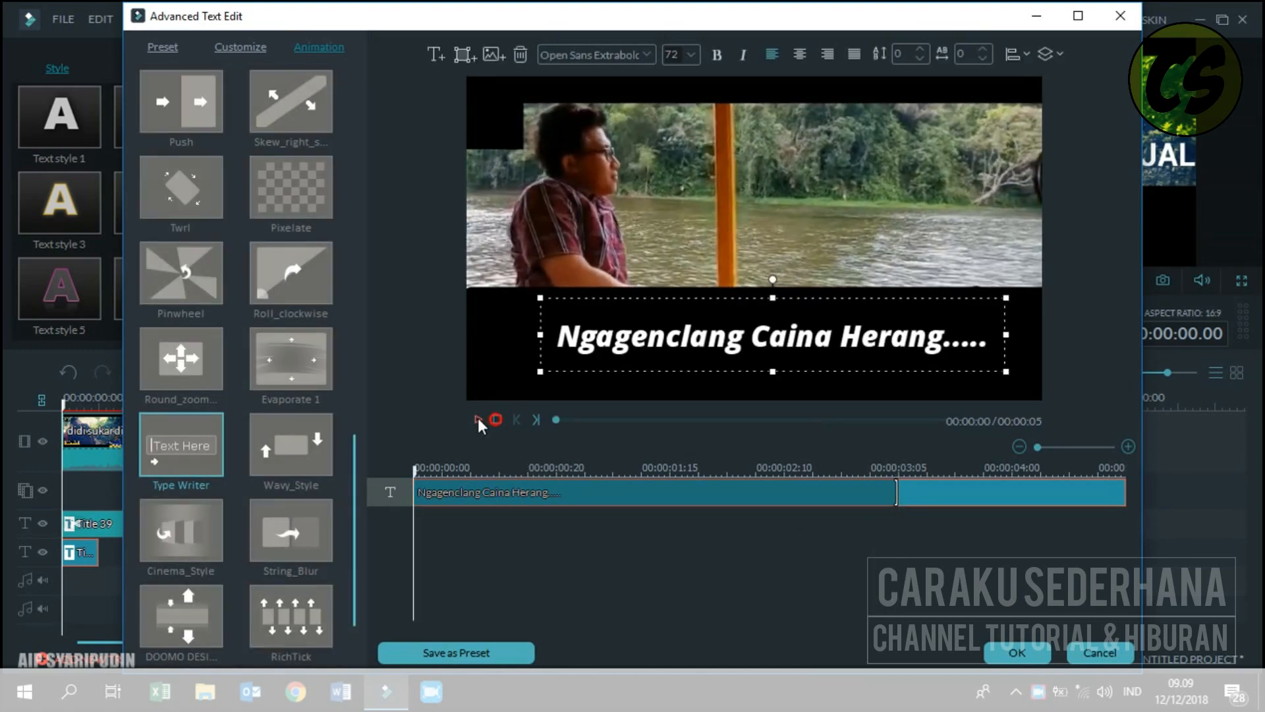
click(477, 420)
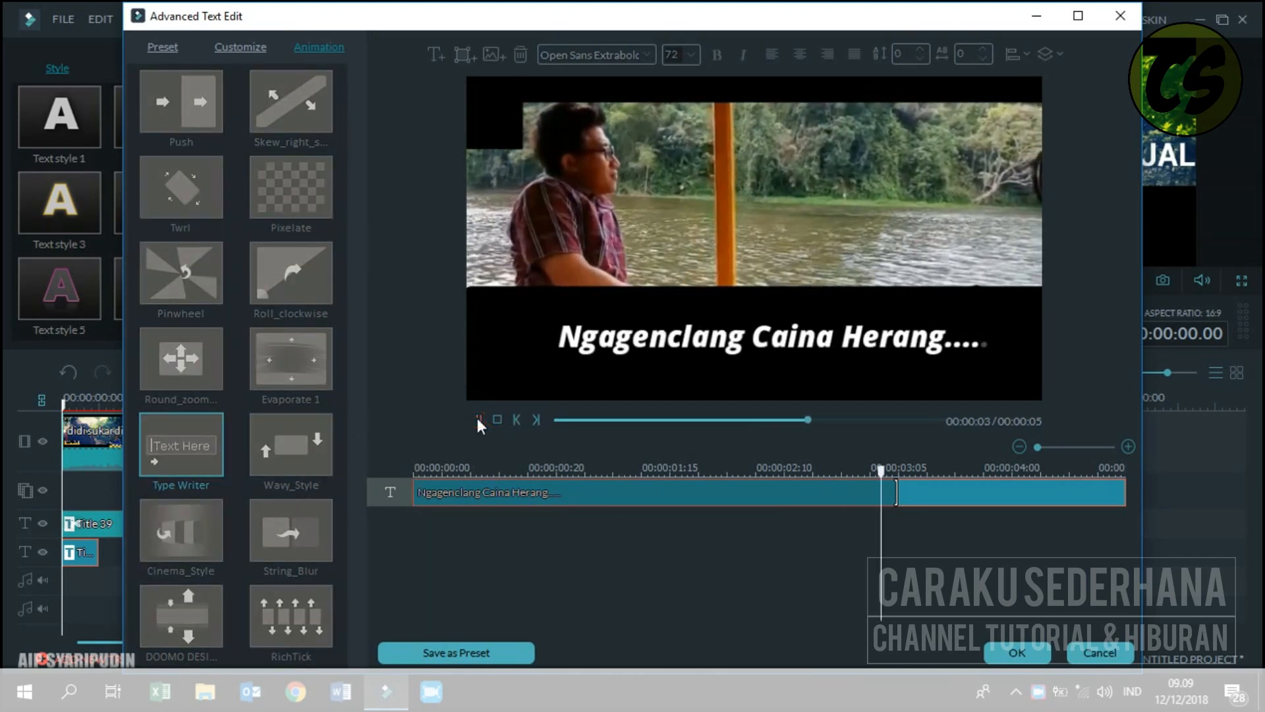
Extend the caption's Type Writer animation to about 00:00:04:00 and replay it to check the speed
click(477, 420)
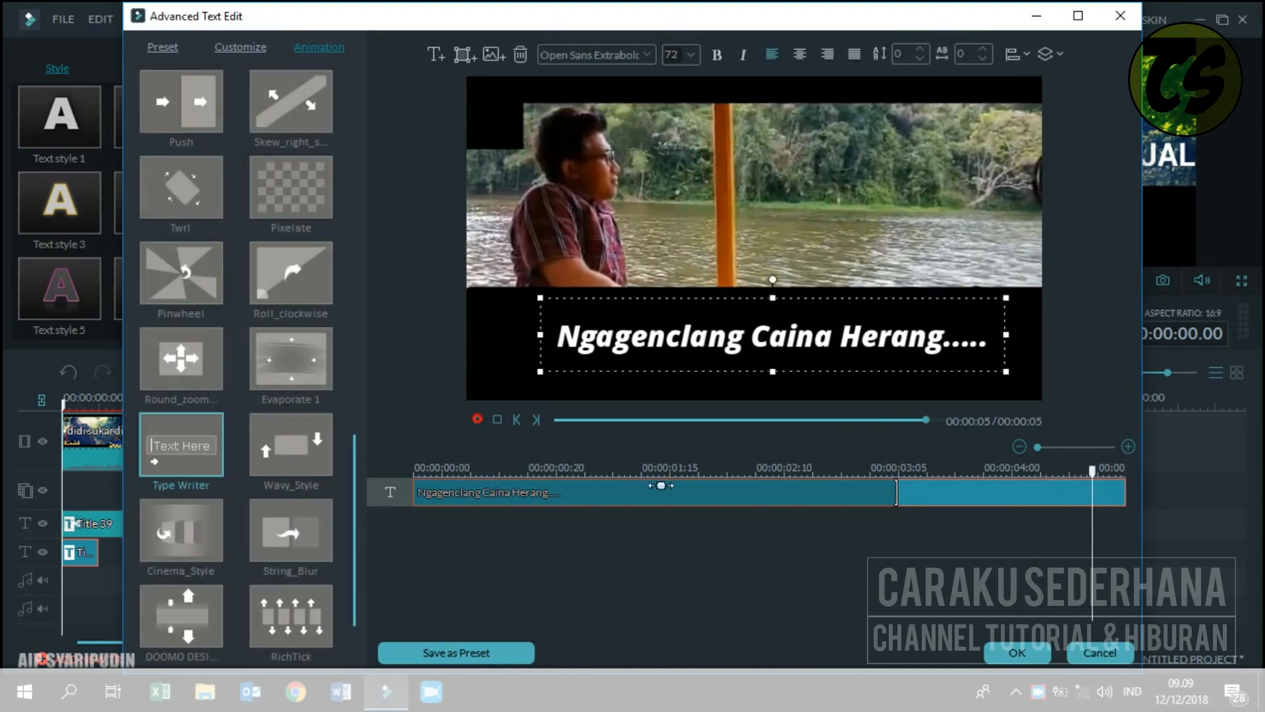
drag(896, 493, 1009, 493)
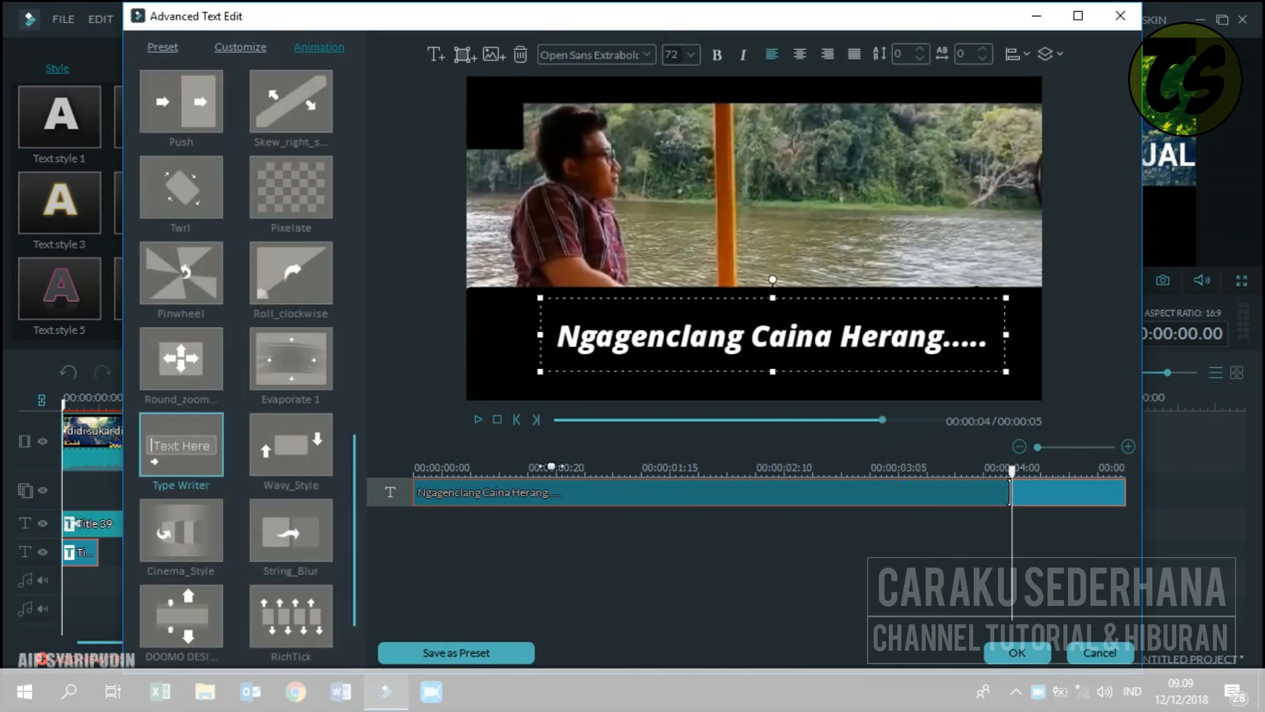
click(497, 420)
click(476, 418)
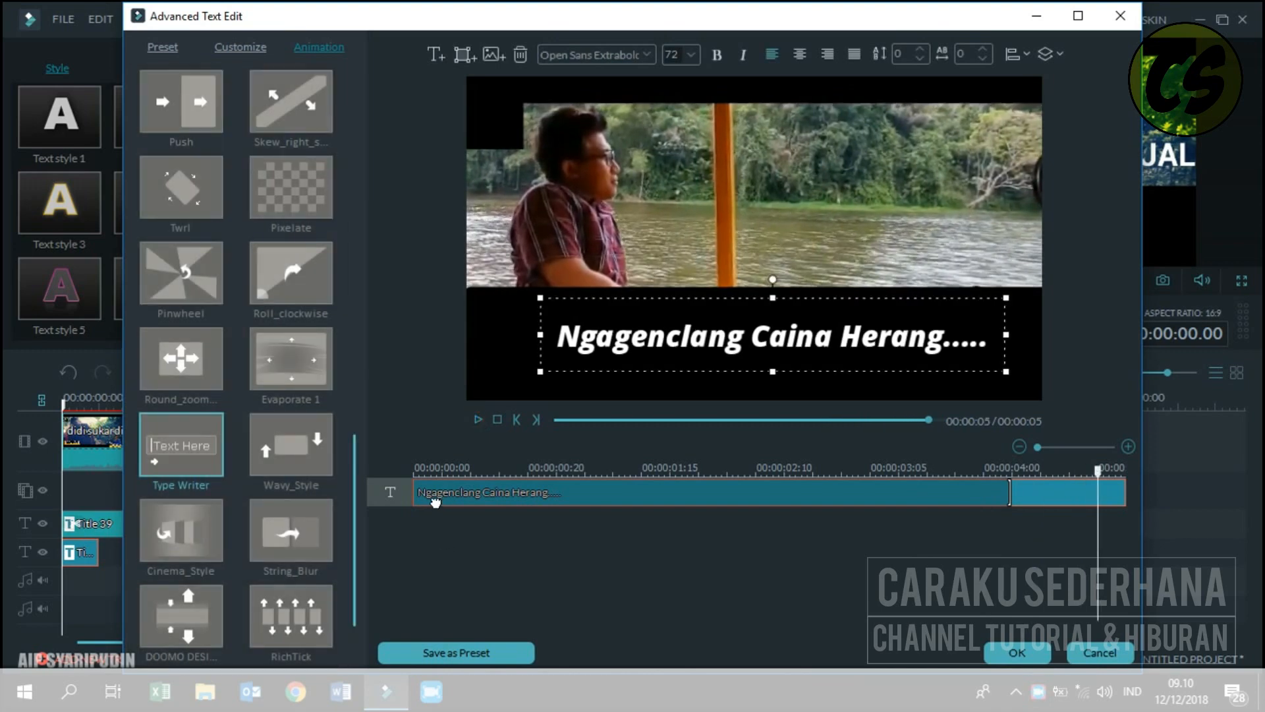
click(497, 422)
click(477, 418)
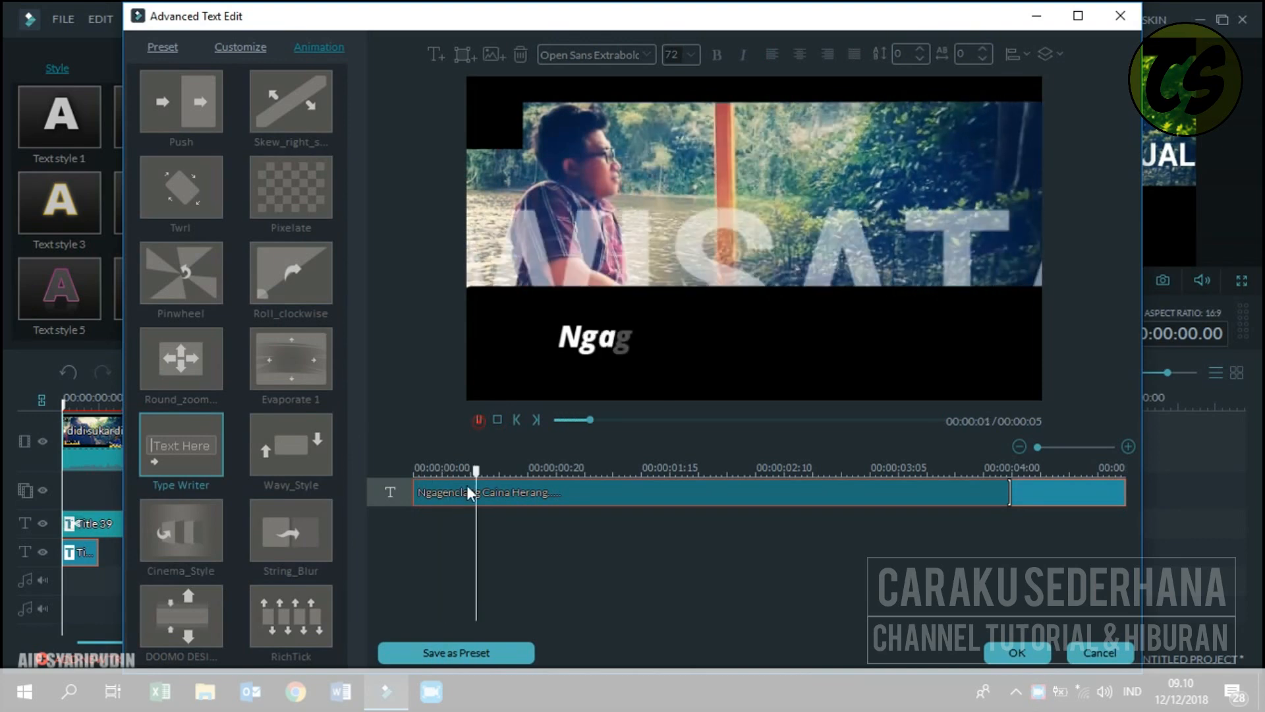
Delay the caption's start to about 00:00:00:20 on its internal timeline, preview it and apply the title edits
click(467, 491)
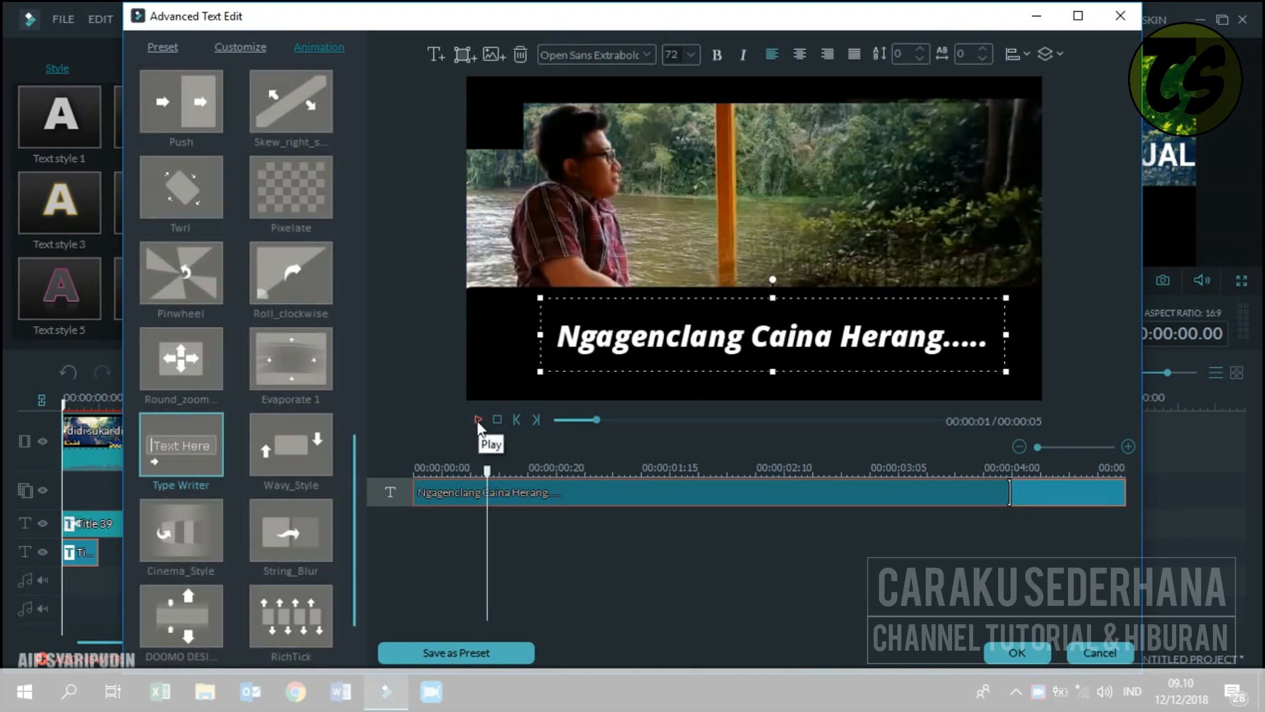
click(478, 421)
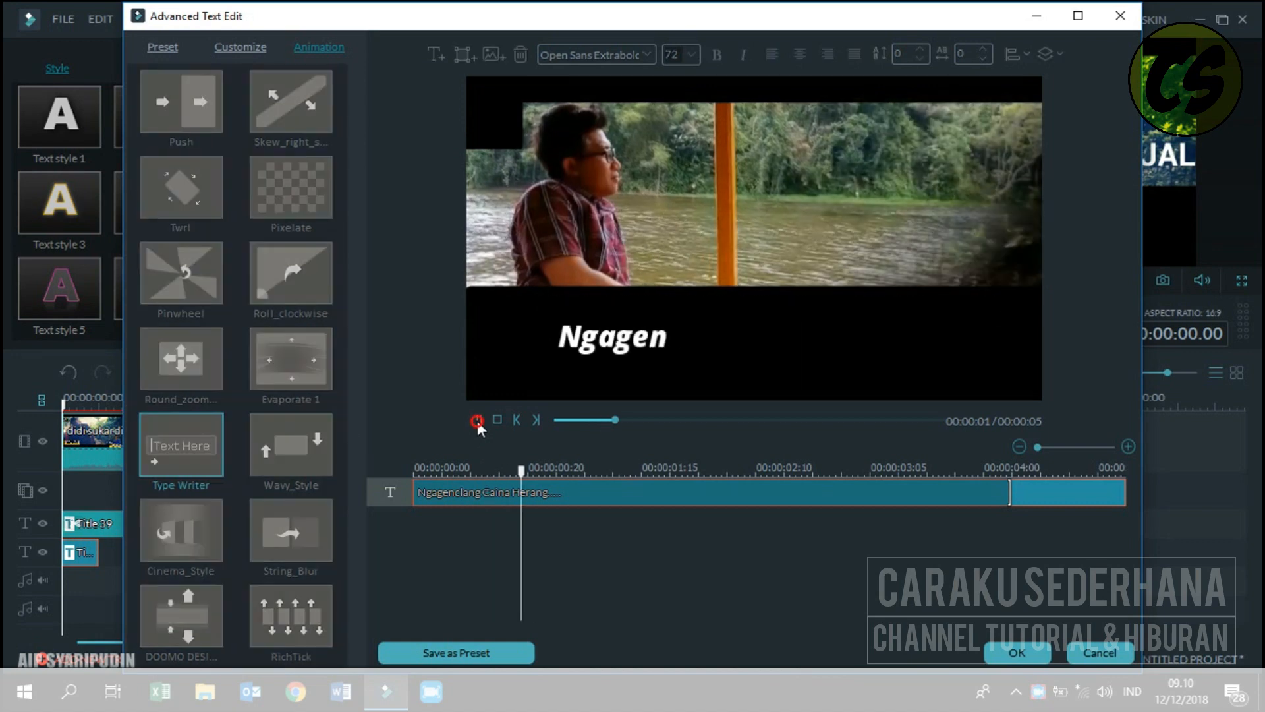
click(627, 487)
drag(599, 481, 538, 493)
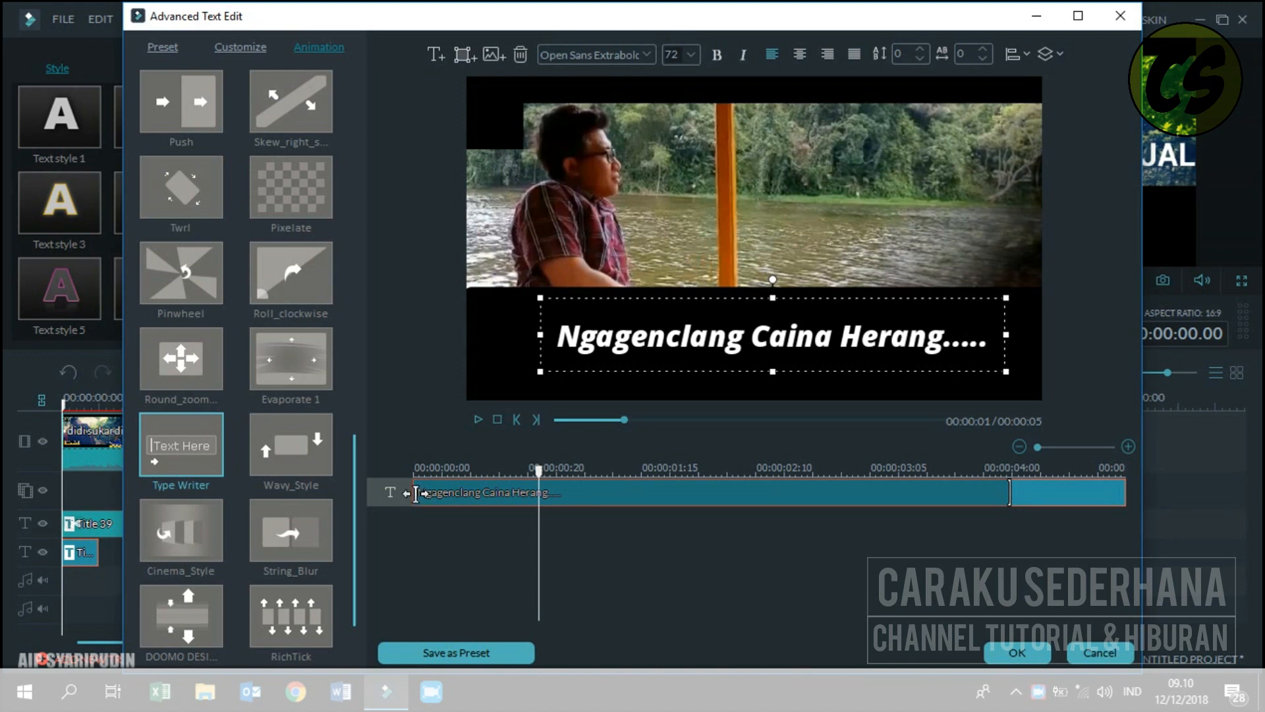
drag(415, 495, 529, 502)
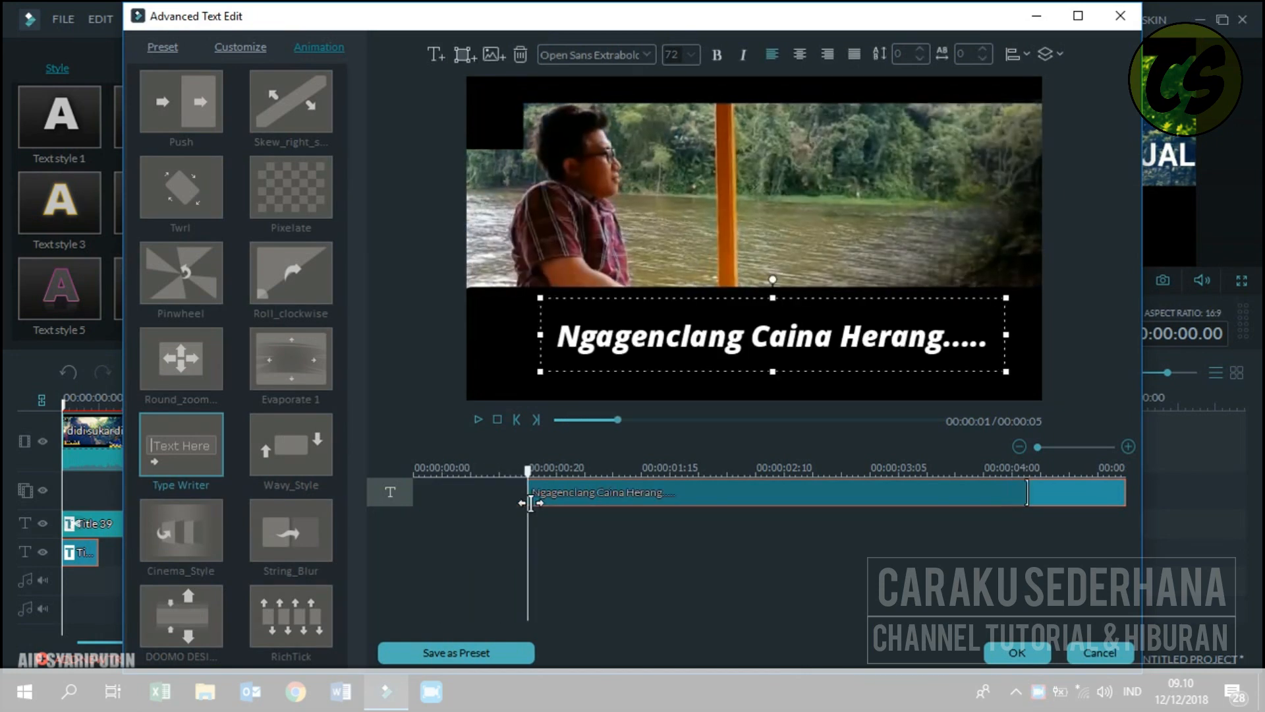
click(498, 425)
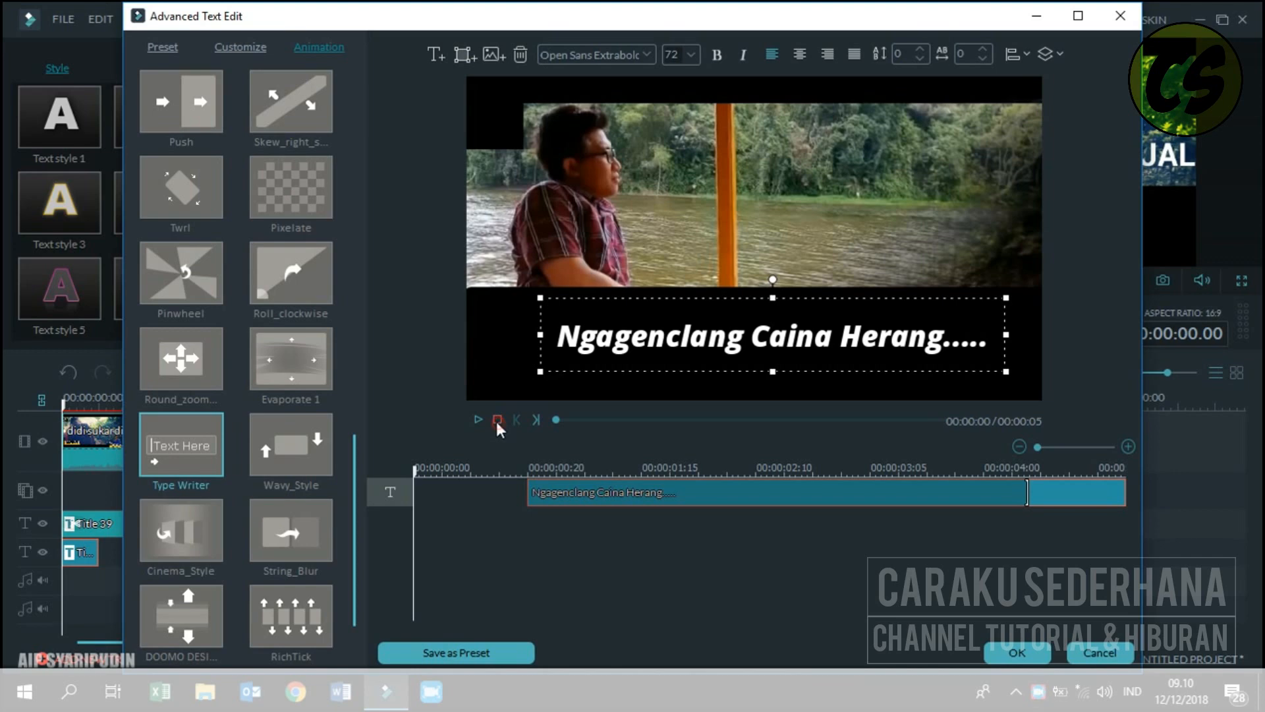
click(477, 421)
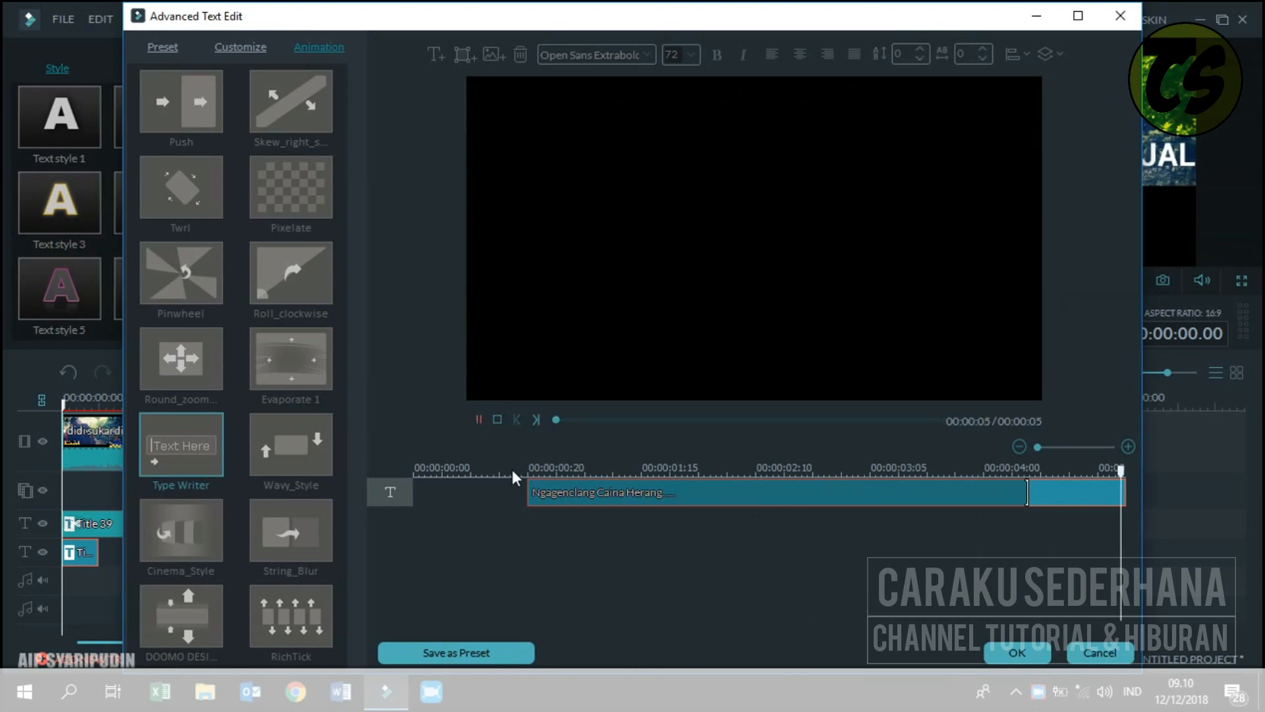
click(1006, 654)
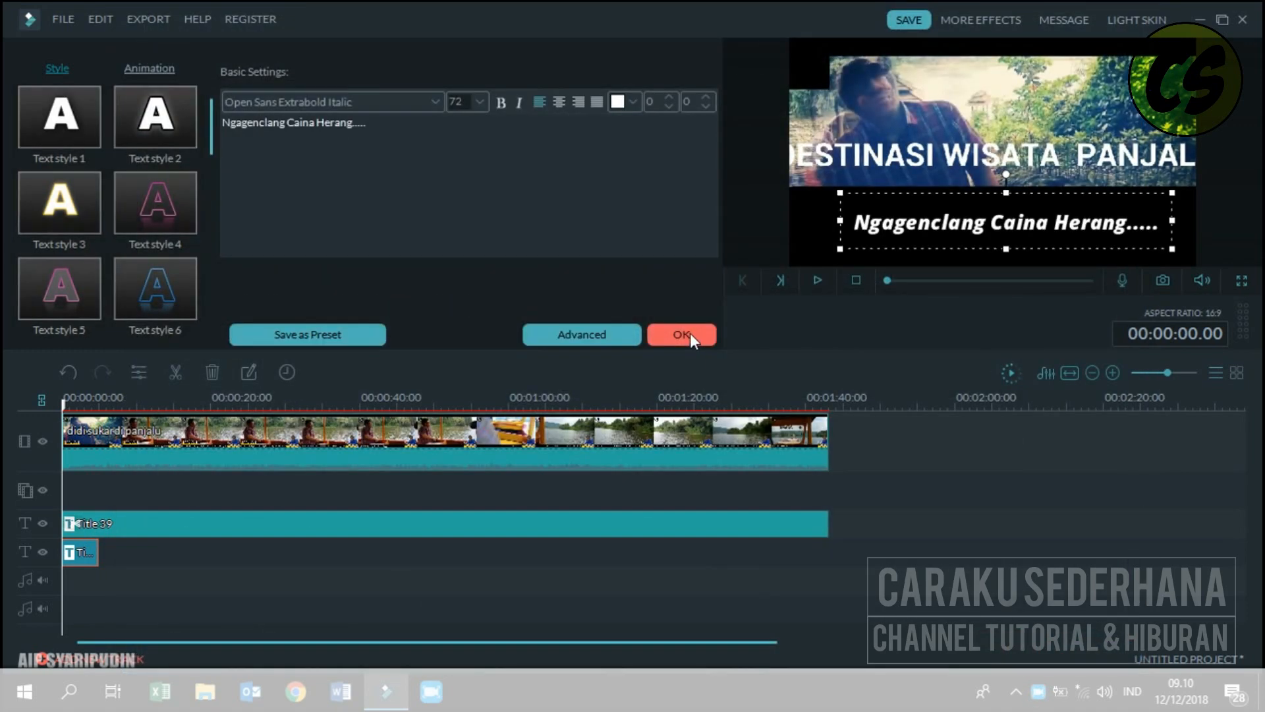
click(689, 334)
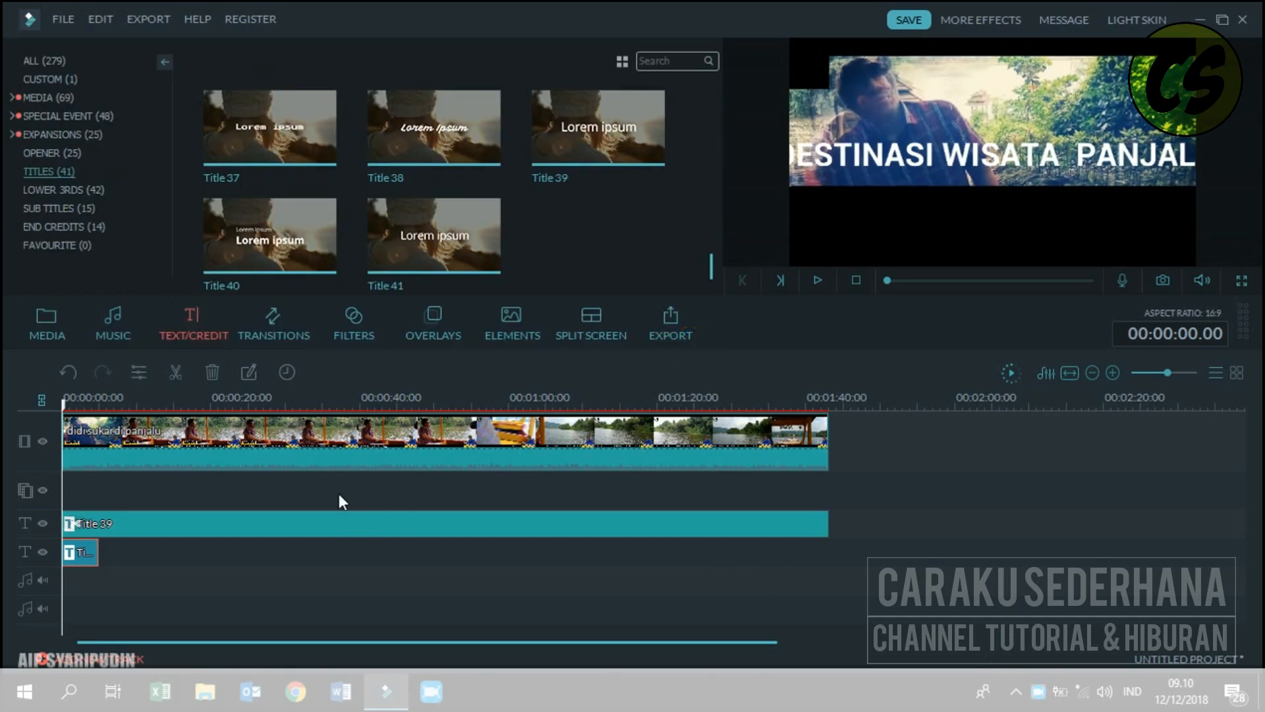
Paste a copy of the caption clip directly after the original at 00:00:05.02 and briefly play the copy
key(ctrl+equal)
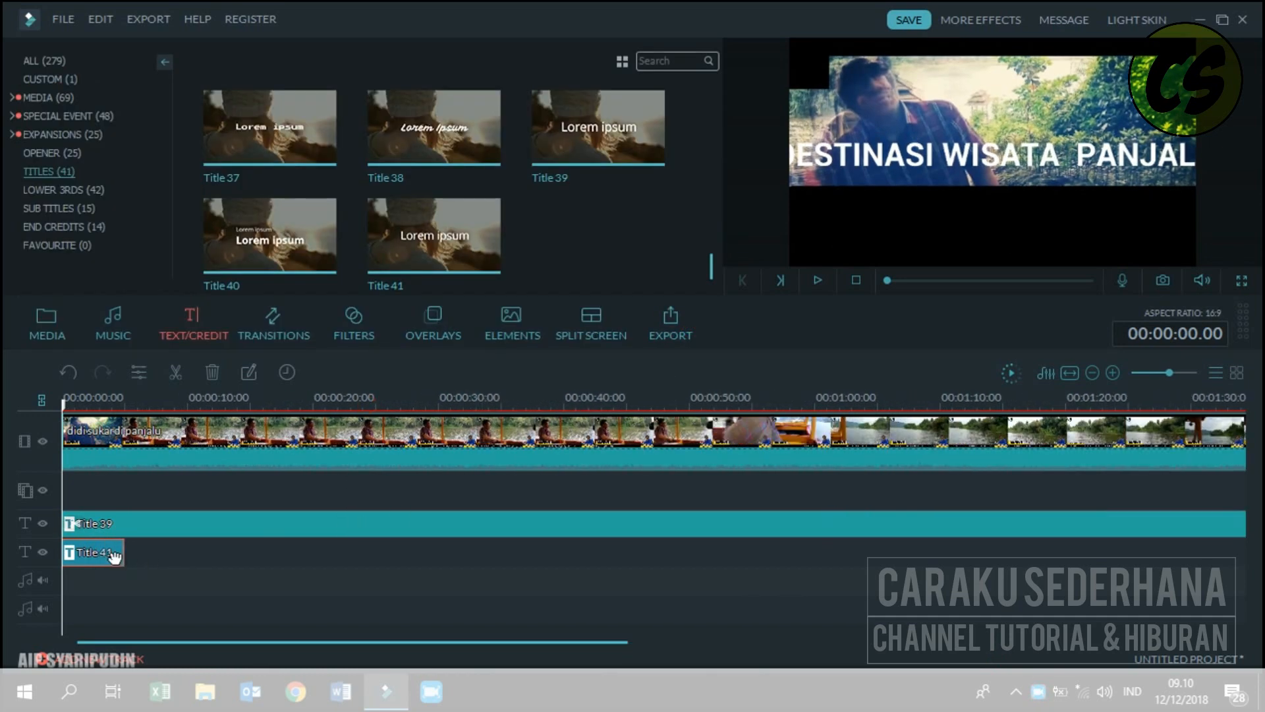
right_click(112, 557)
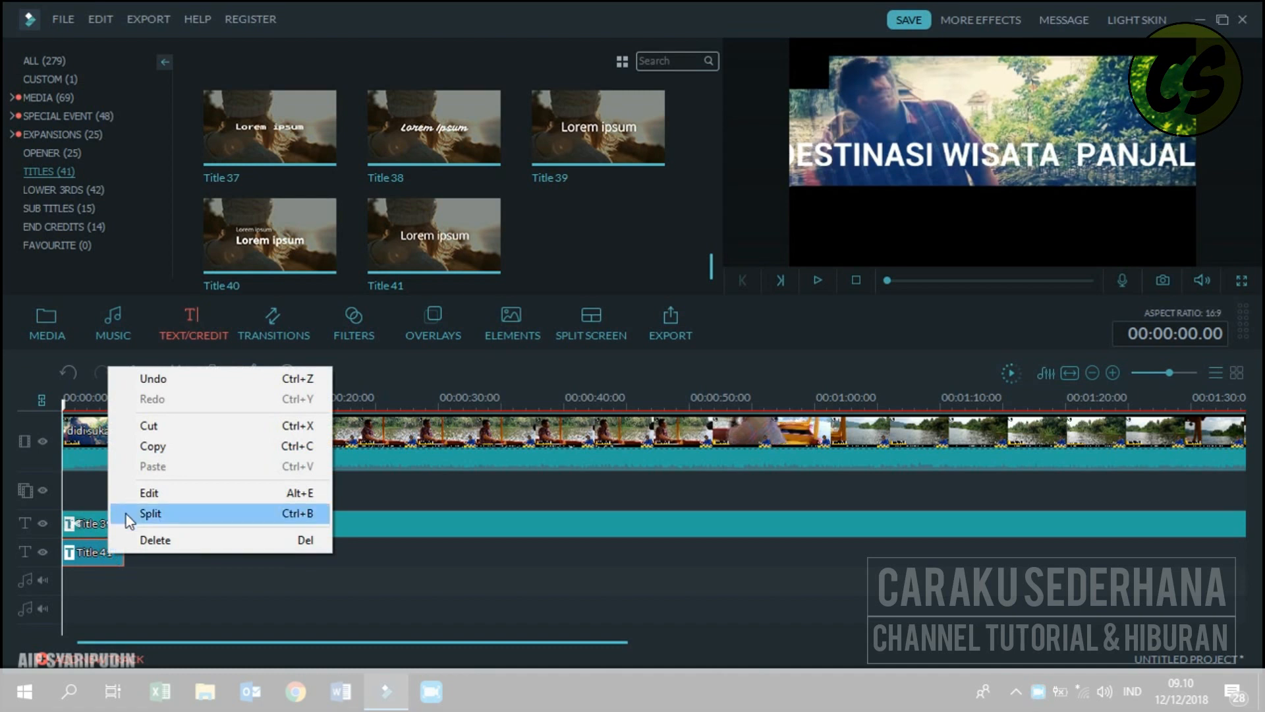
click(151, 446)
drag(69, 437, 132, 437)
right_click(173, 559)
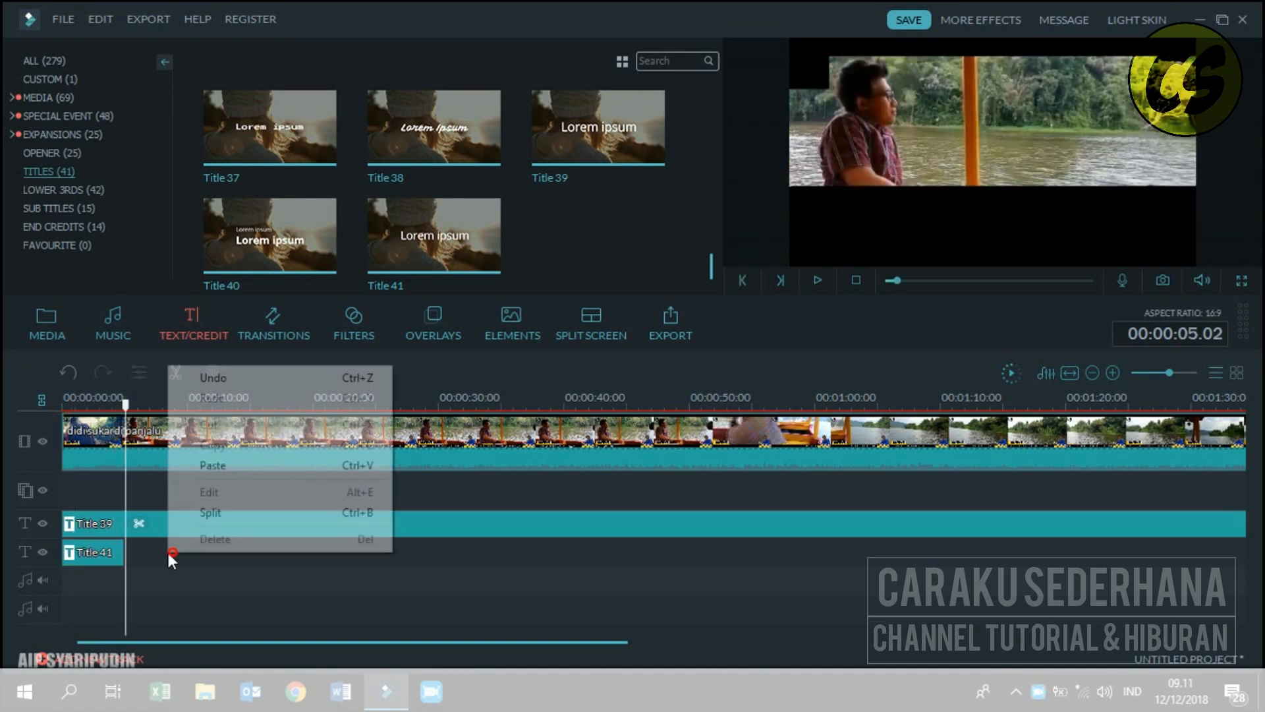
click(212, 466)
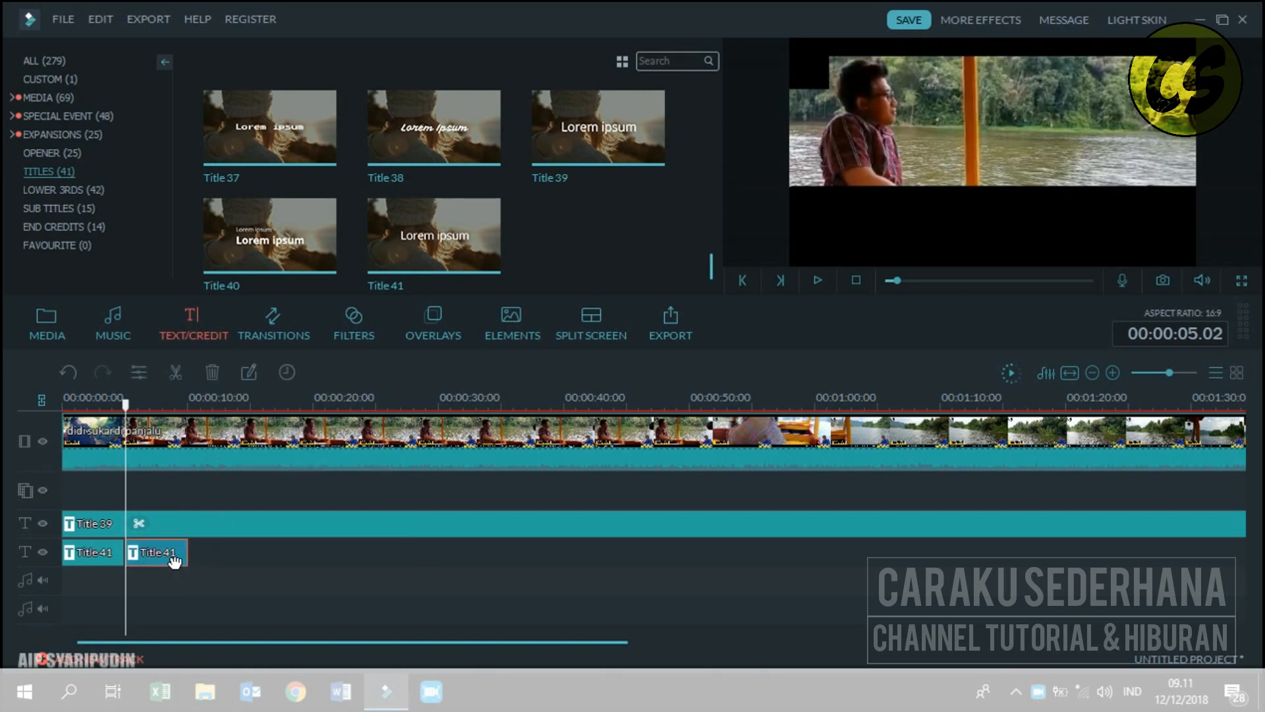
click(816, 279)
click(817, 279)
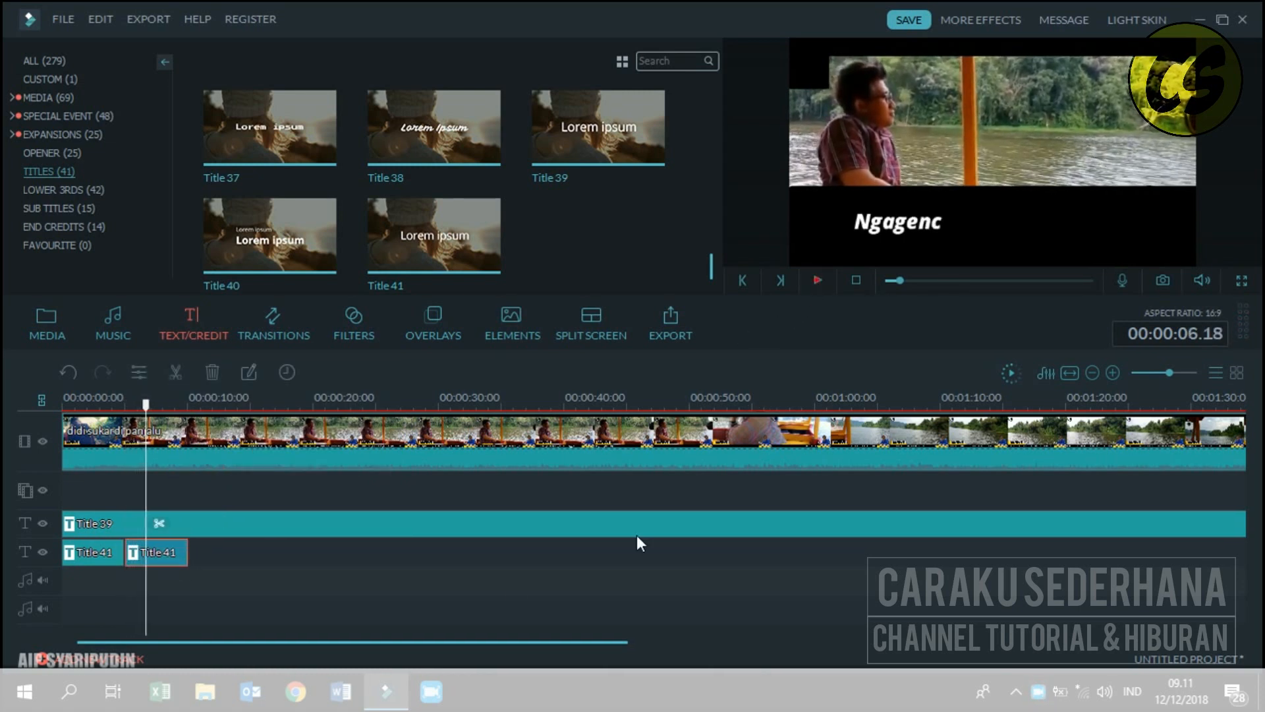
Replace the copied caption's text with "Matak Waas Wening galih....", preview it and apply the change
double_click(171, 557)
click(575, 336)
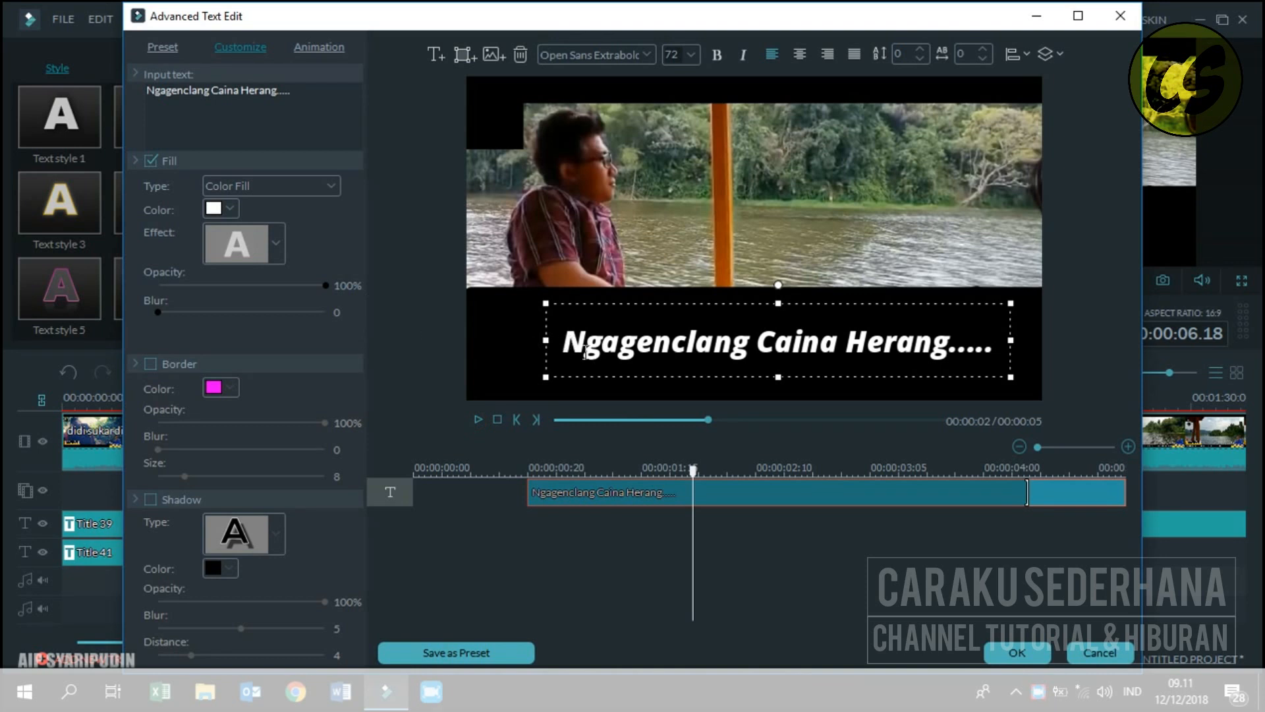
drag(568, 344, 1002, 356)
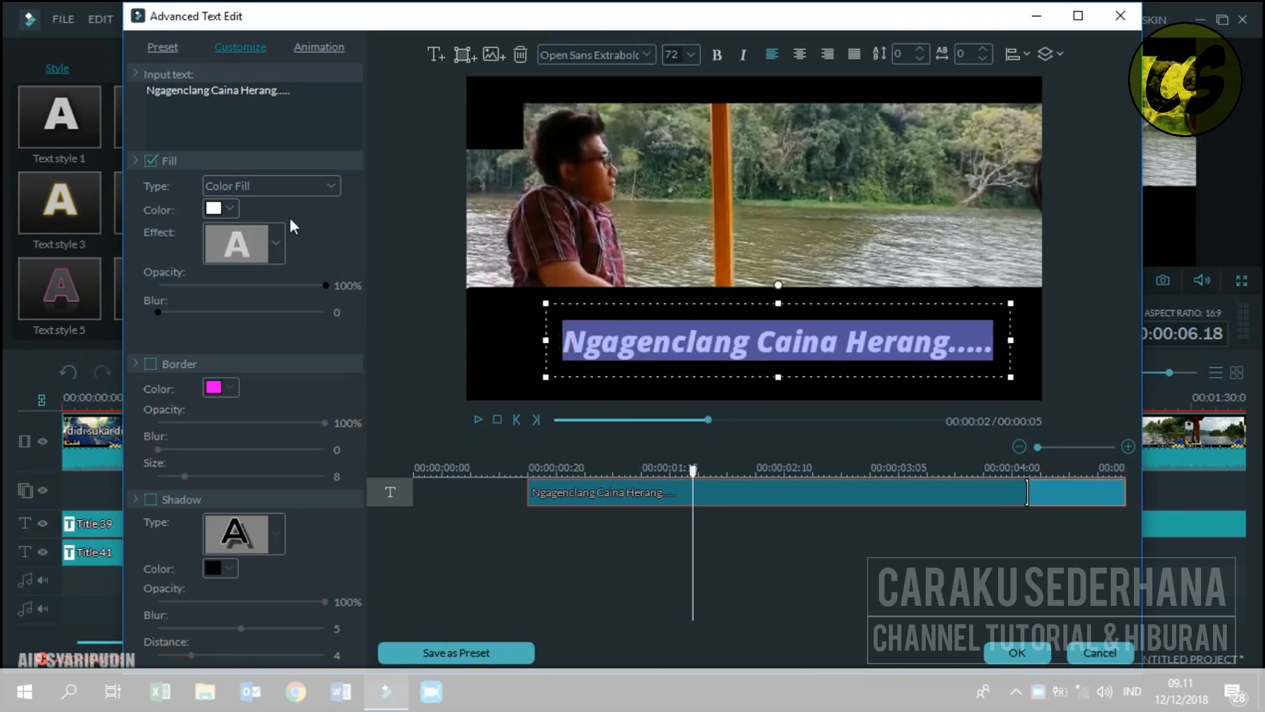
text(Matak Waas W)
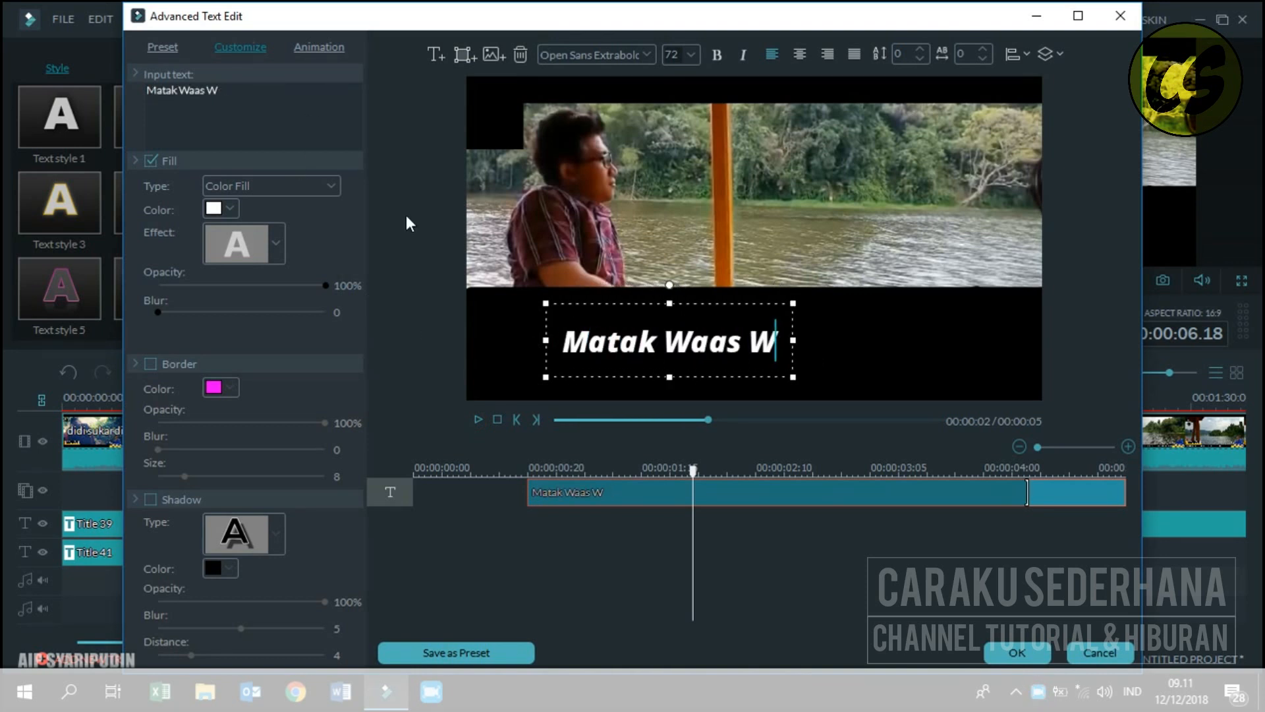
text(ening galih....)
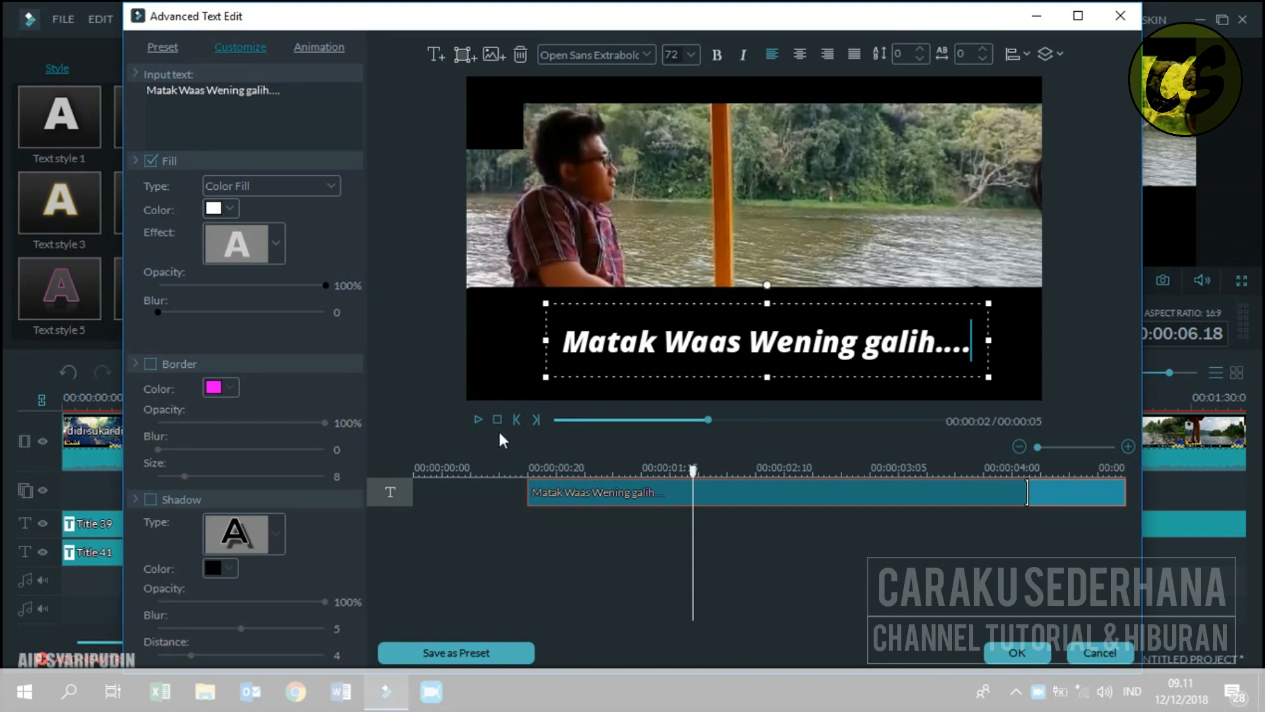
click(498, 420)
click(477, 420)
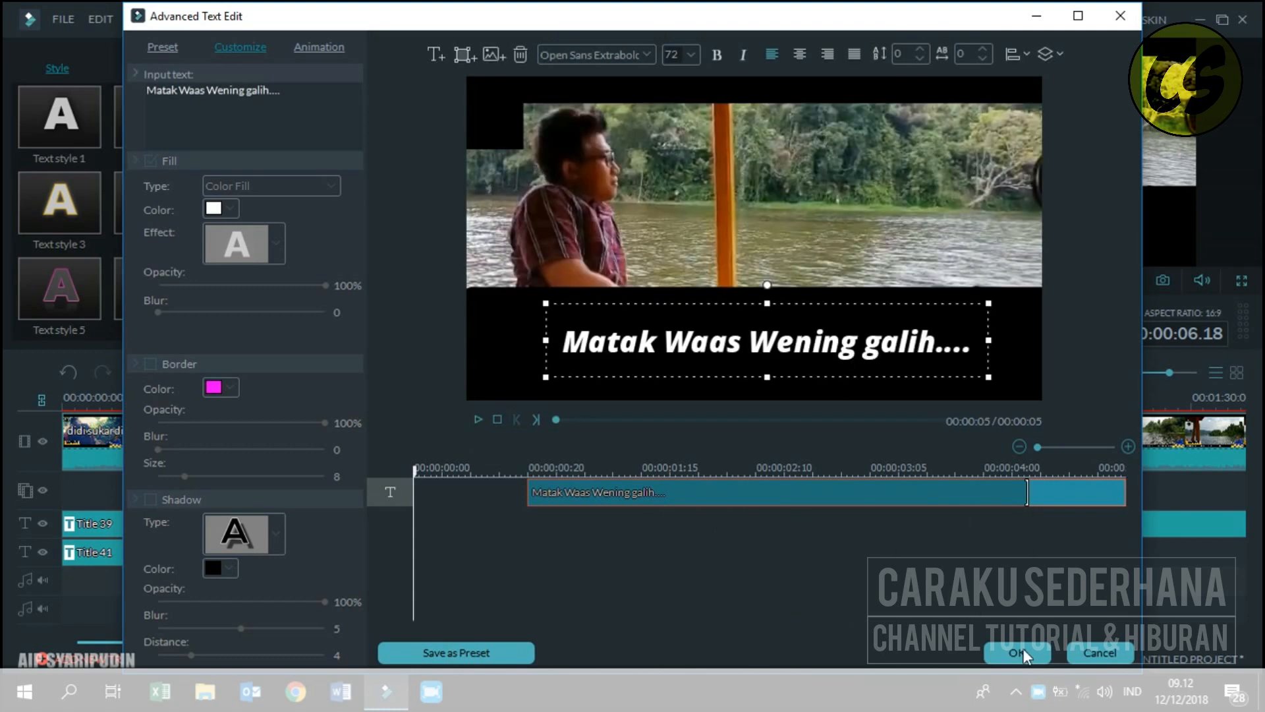
click(1019, 652)
click(679, 335)
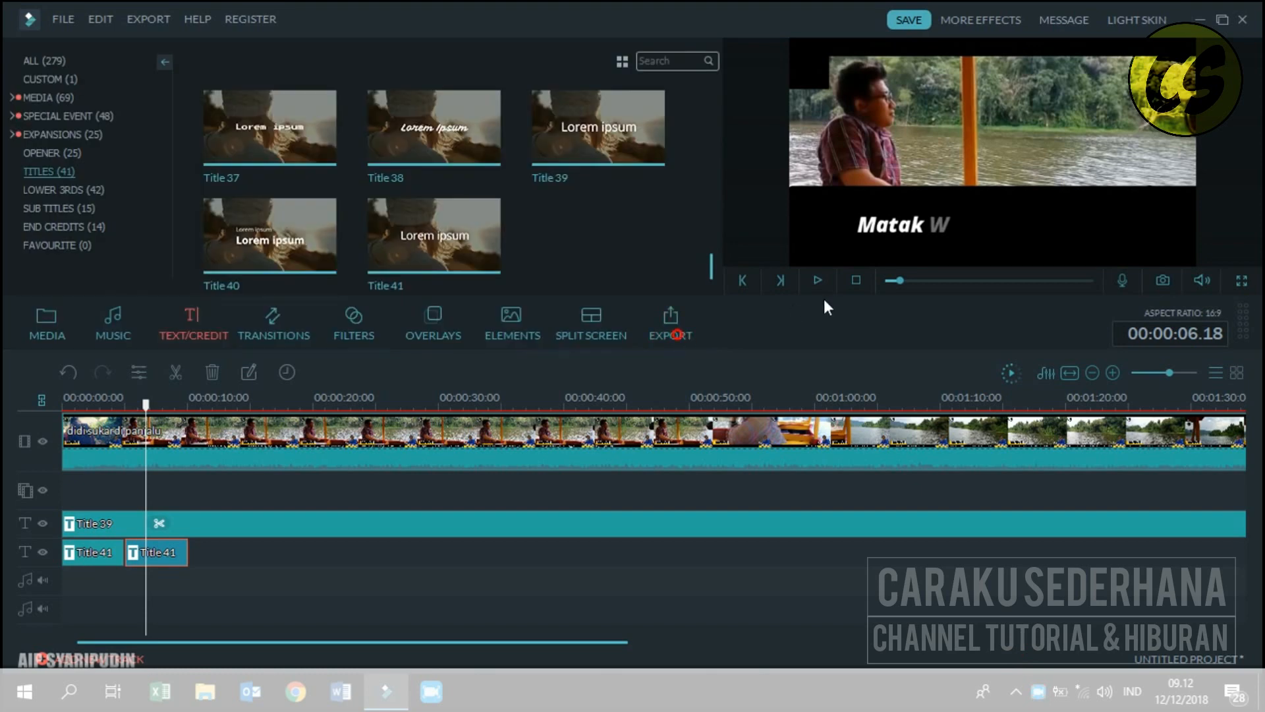
Play the project from the start until just past the second caption to check both captions
click(857, 282)
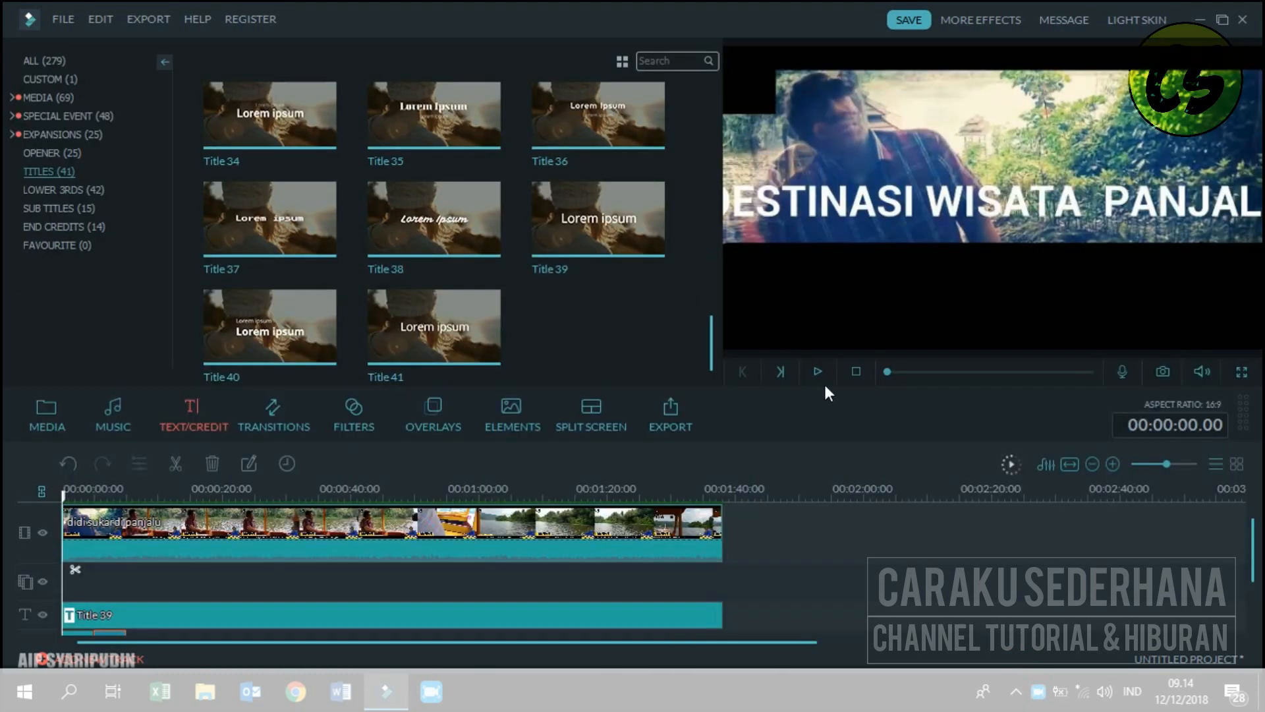
click(817, 373)
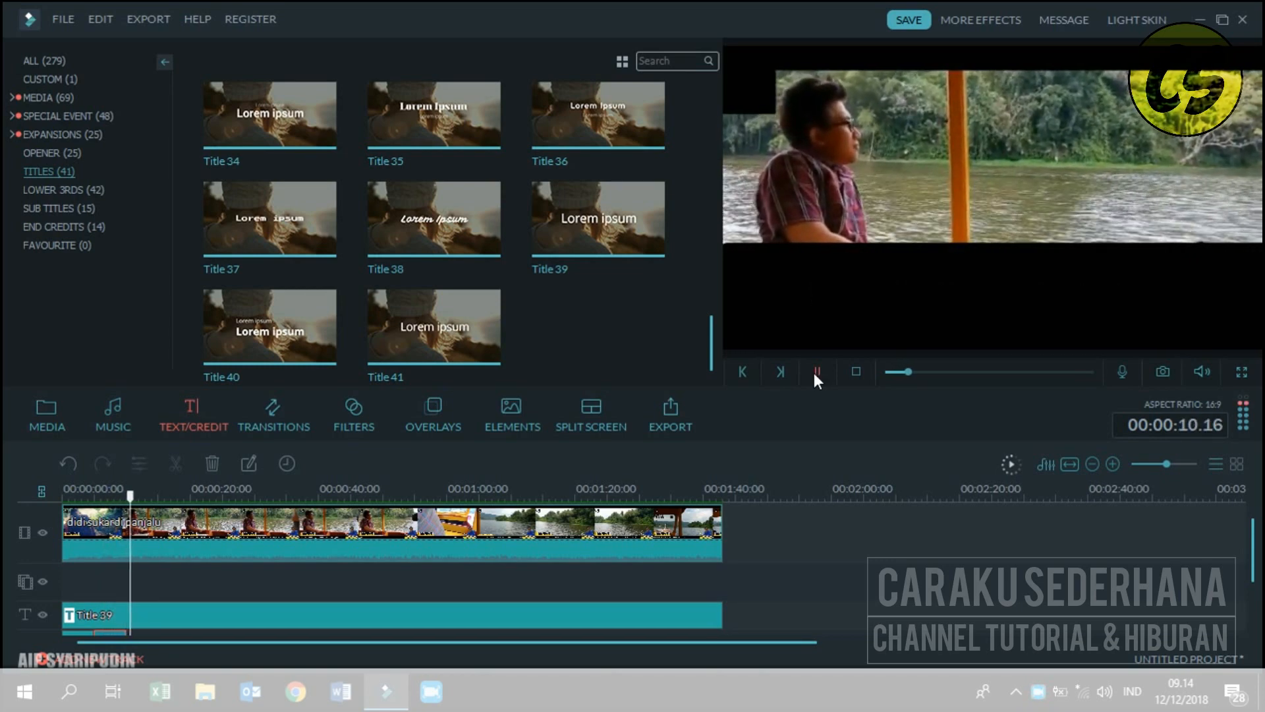
click(815, 373)
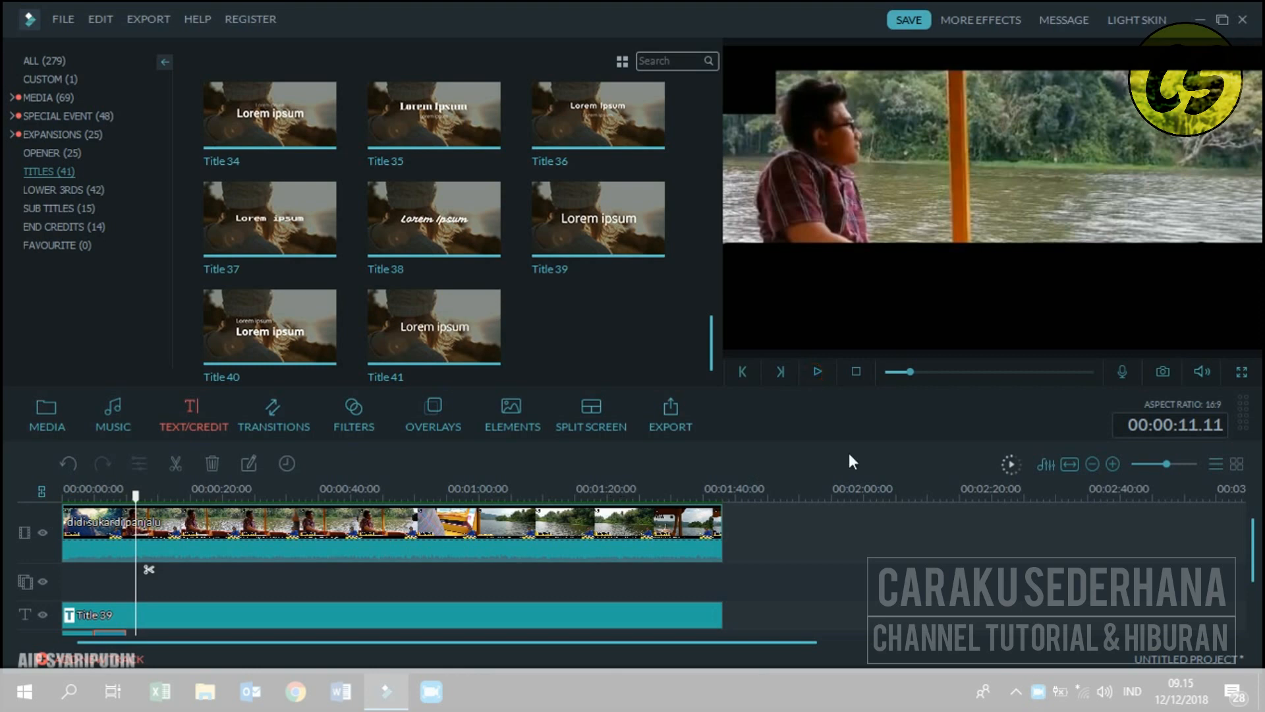
Enlarge the timeline area, copy the second caption clip and place the playhead at its end, 00:00:10.01
drag(844, 444, 844, 316)
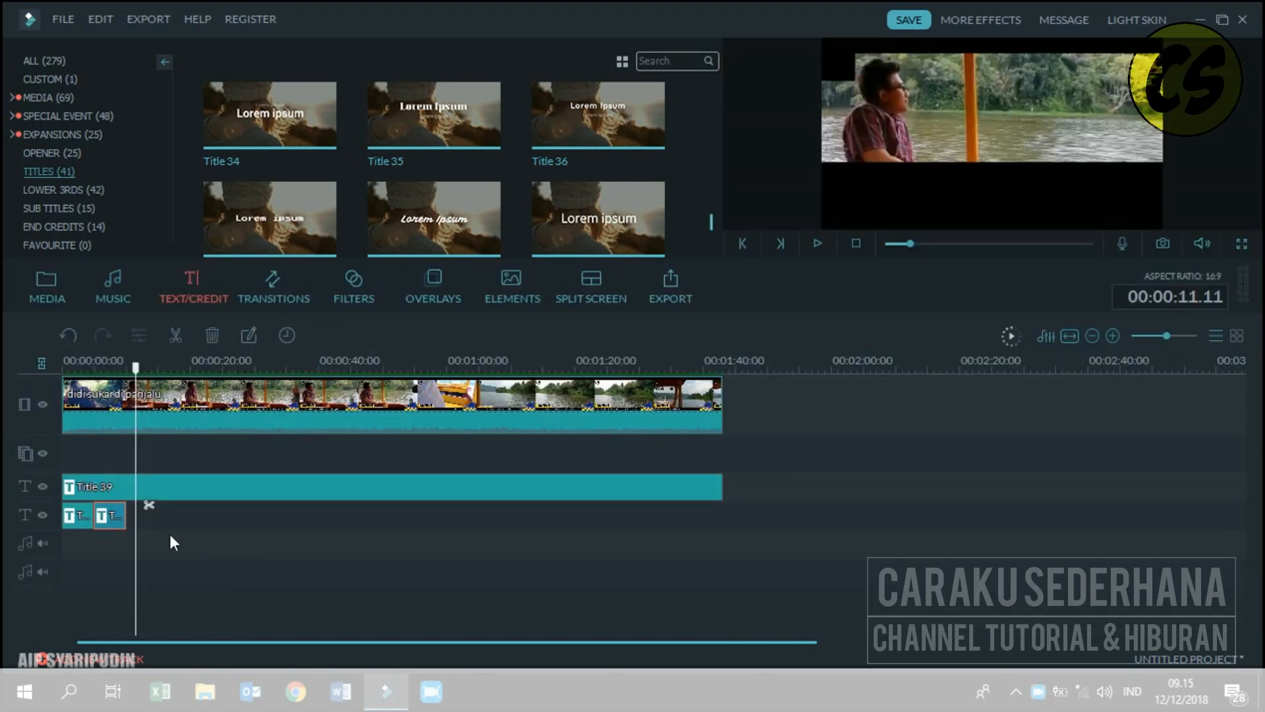
right_click(116, 520)
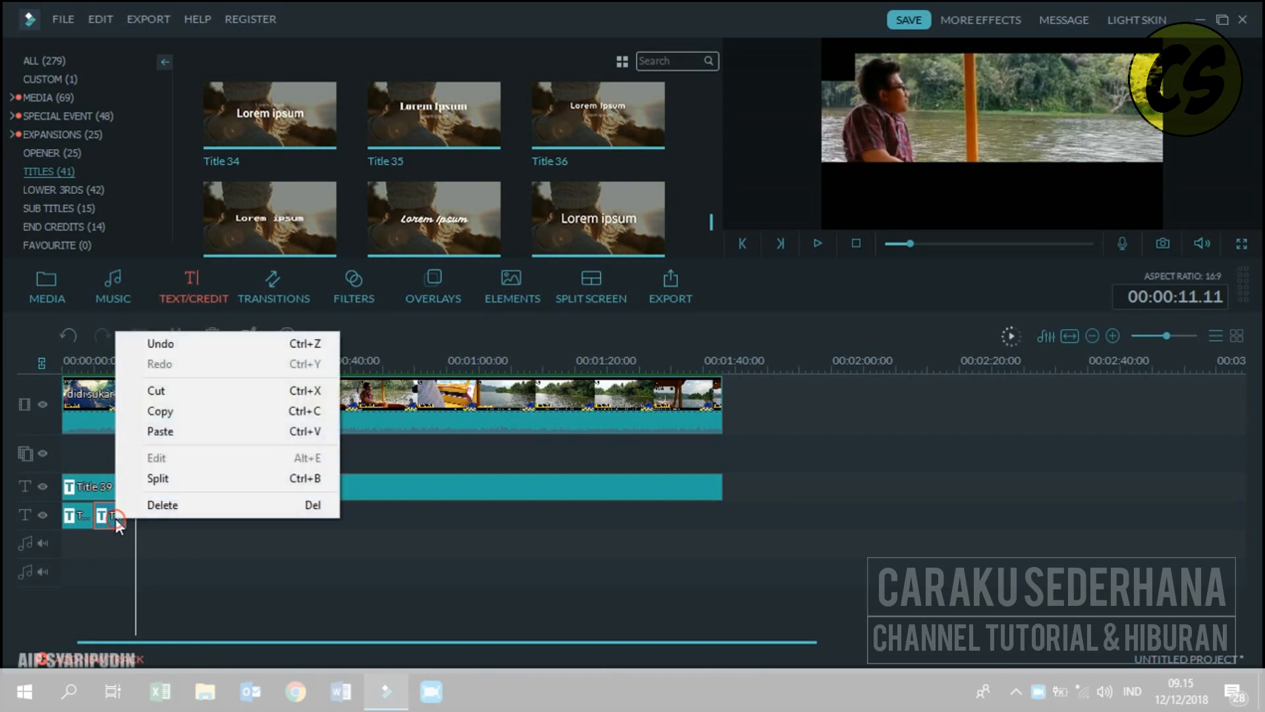
click(153, 411)
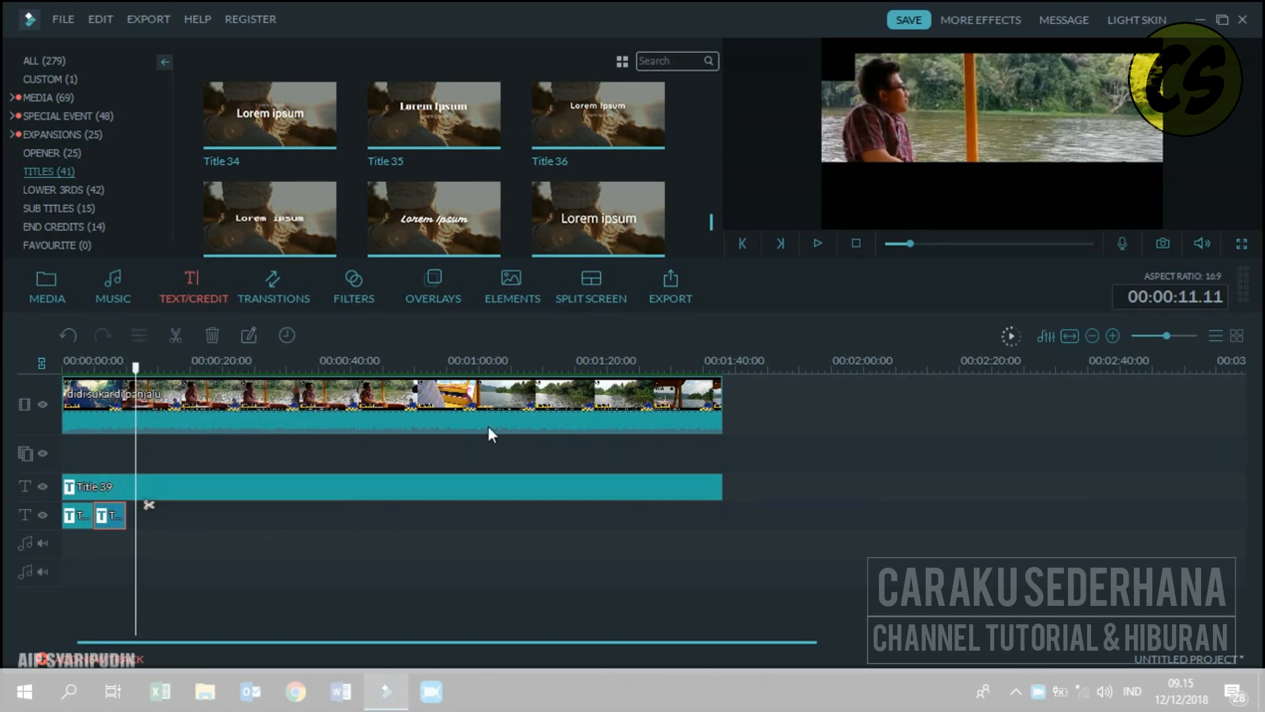
drag(137, 376, 126, 393)
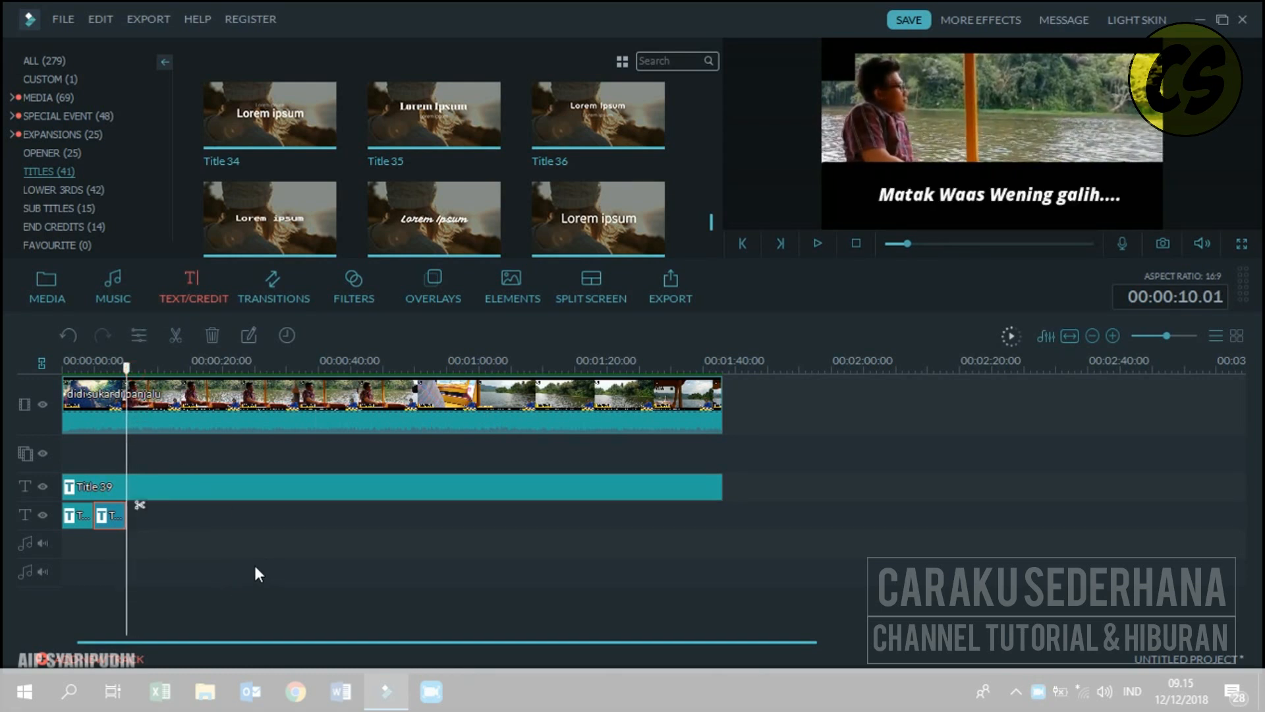
scroll(197, 429, up, 3)
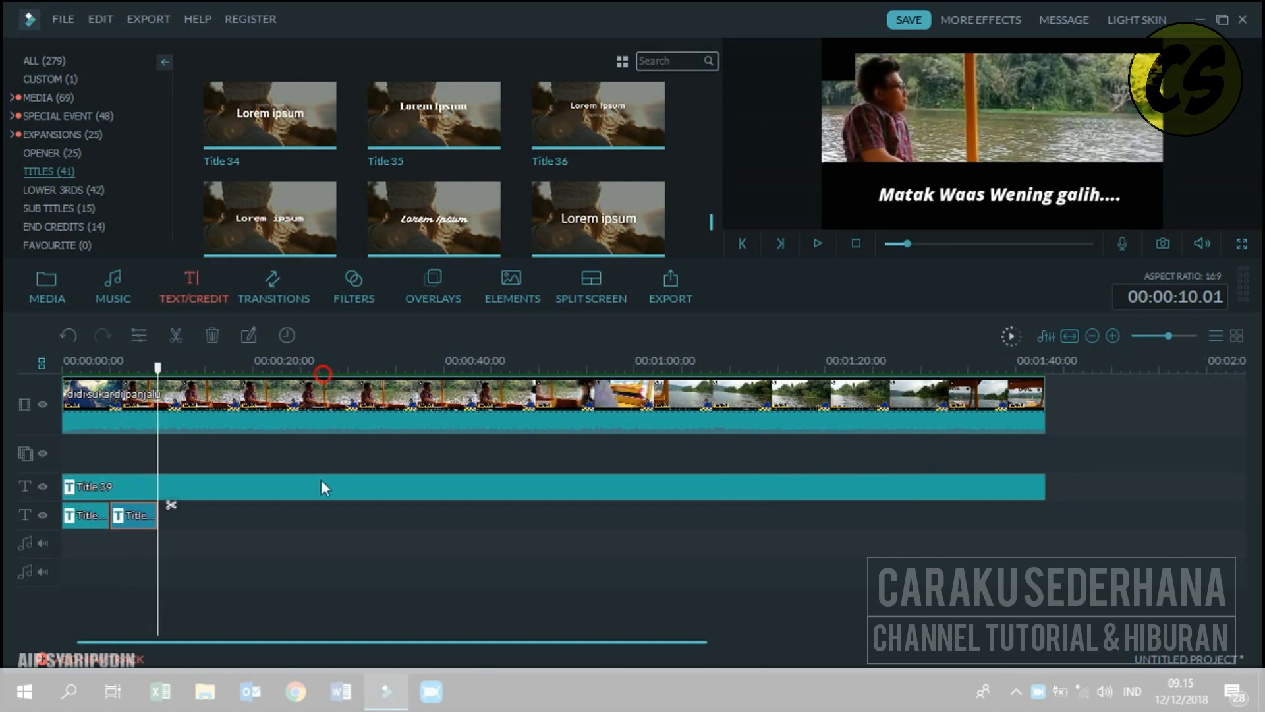